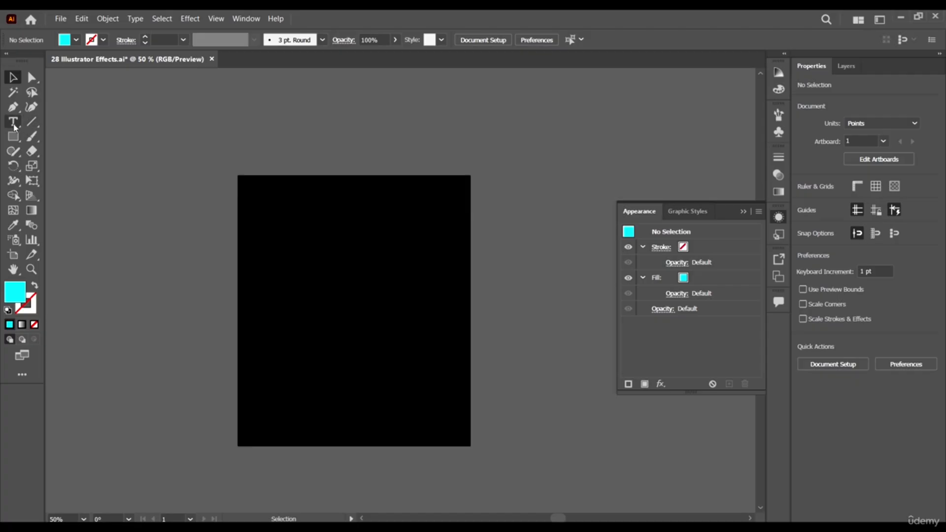
# Create an area-type frame of placeholder text, about 365 by 398 pt, in the middle of the black background.
pyautogui.click(14, 122)
pyautogui.moveTo(267, 213); pyautogui.dragTo(444, 407)
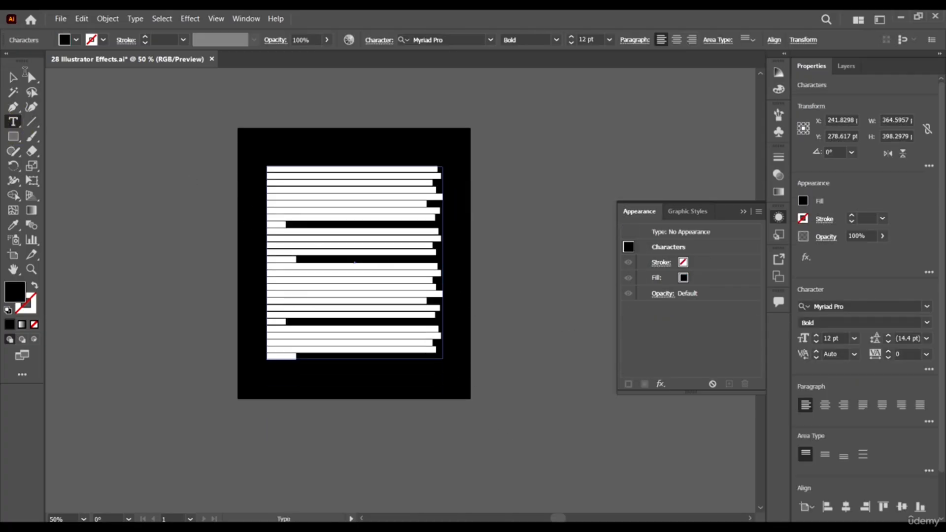
pyautogui.click(13, 78)
pyautogui.click(163, 188)
# Change the fill color of the placeholder text frame to white and deselect it.
pyautogui.click(364, 238)
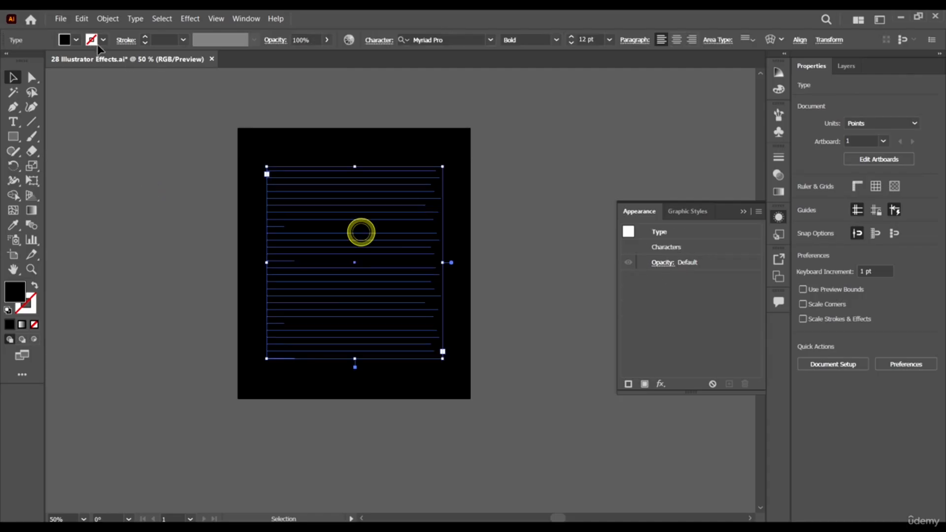
pyautogui.click(73, 39)
pyautogui.click(34, 63)
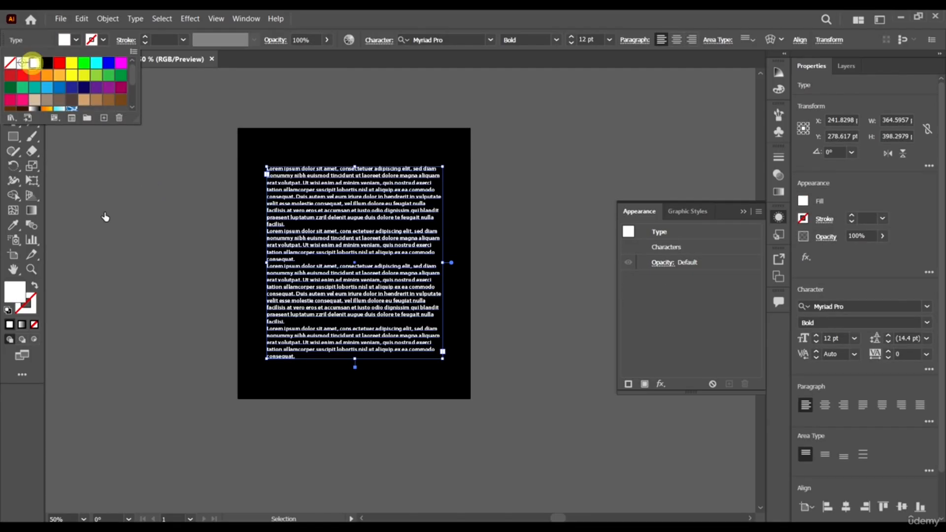
pyautogui.click(102, 210)
# Enlarge the artboard symmetrically around the artwork to about 1686 pt wide and 1096 pt high.
pyautogui.scroll(2, 415, 269)
pyautogui.scroll(-1, 416, 268)
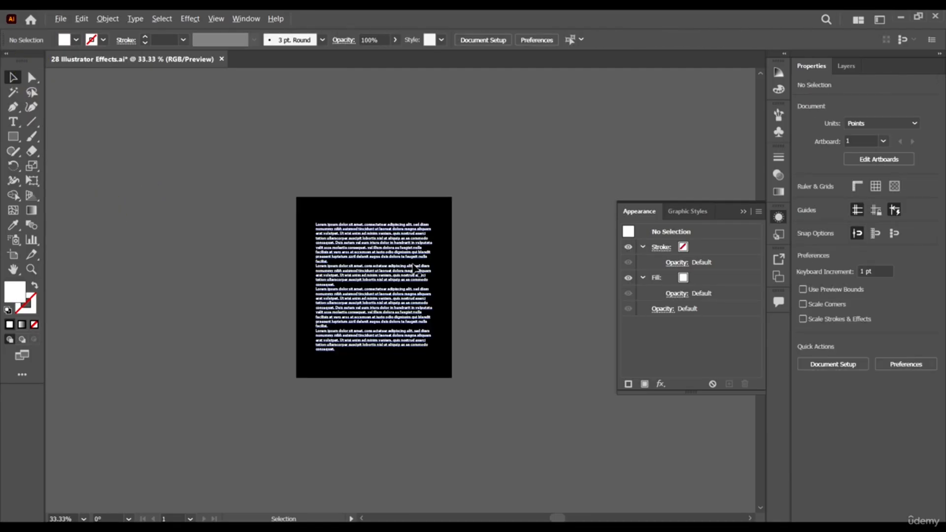
pyautogui.click(13, 255)
pyautogui.moveTo(446, 291); pyautogui.dragTo(591, 296)
pyautogui.moveTo(388, 224); pyautogui.dragTo(387, 158)
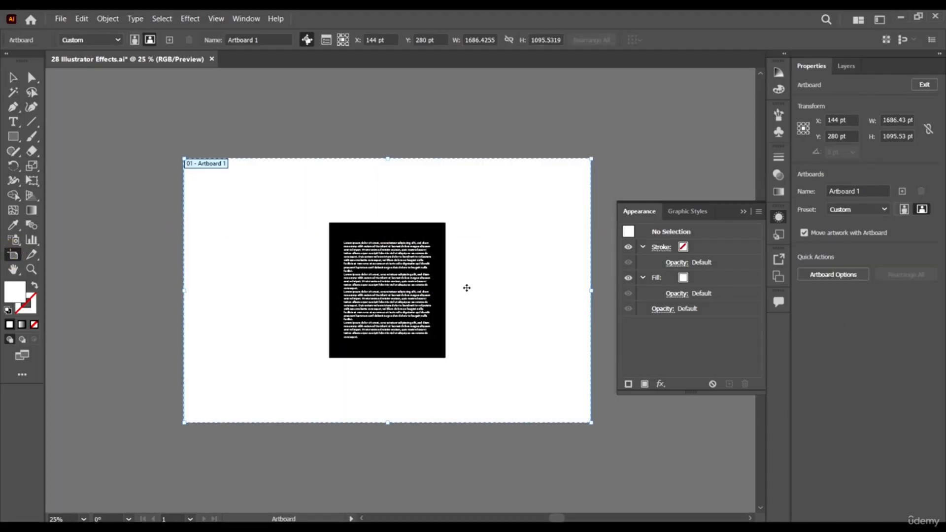
# Stretch the black rectangle on Layer 2 to cover the whole artboard and lock that layer.
pyautogui.click(859, 69)
pyautogui.click(881, 98)
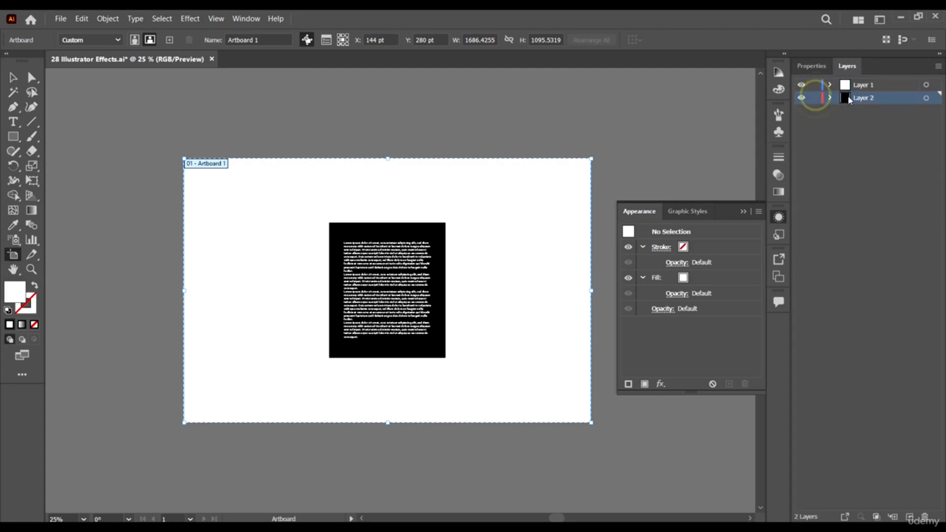
pyautogui.press('v')
pyautogui.click(430, 226)
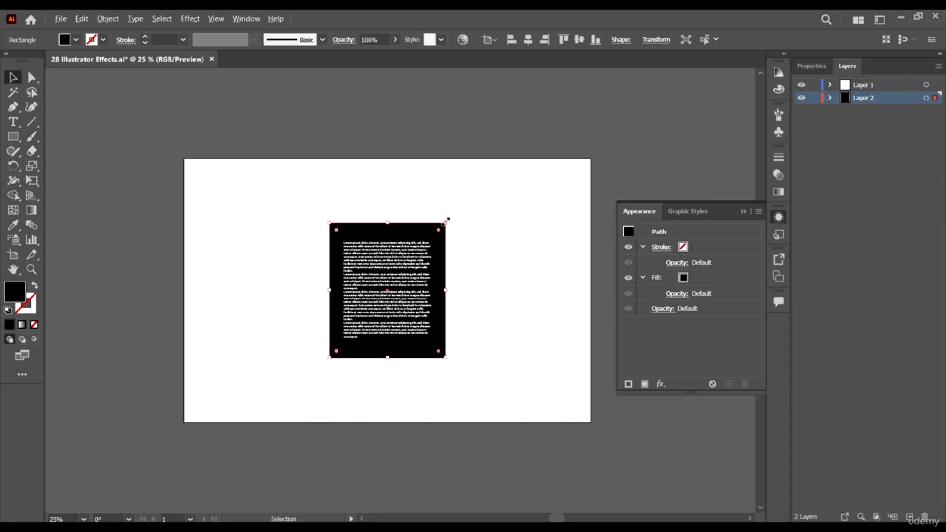
pyautogui.moveTo(446, 221); pyautogui.dragTo(536, 155)
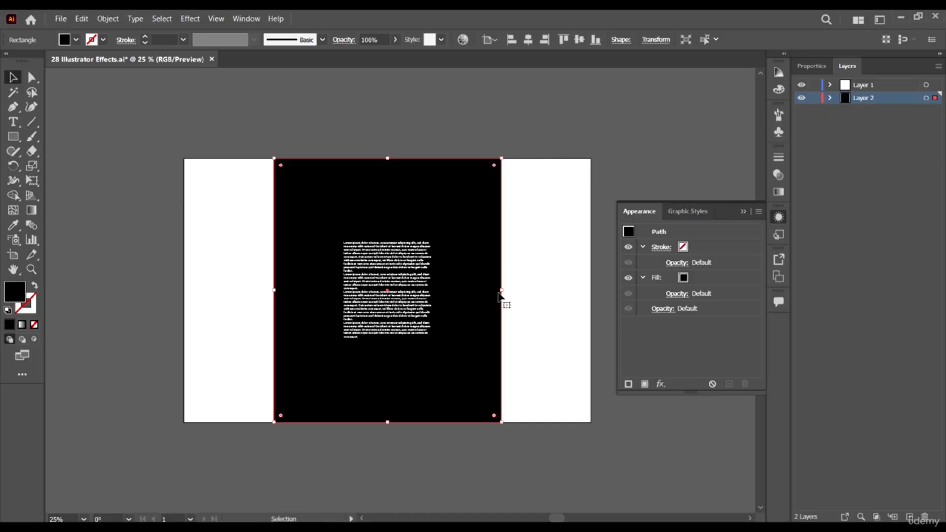
pyautogui.moveTo(500, 291); pyautogui.dragTo(611, 307)
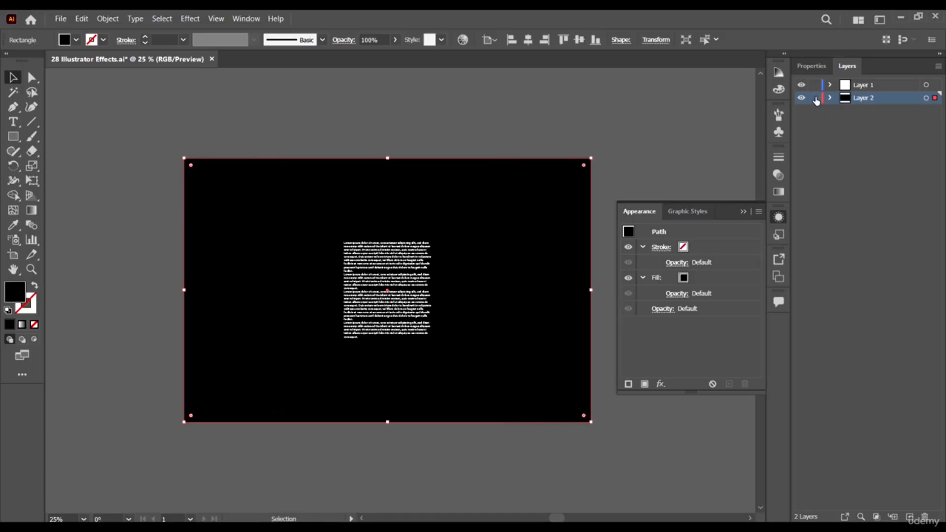
pyautogui.click(811, 99)
pyautogui.click(450, 118)
# Shrink the placeholder text frame slightly and nudge it into place near the artboard's centre.
pyautogui.click(408, 280)
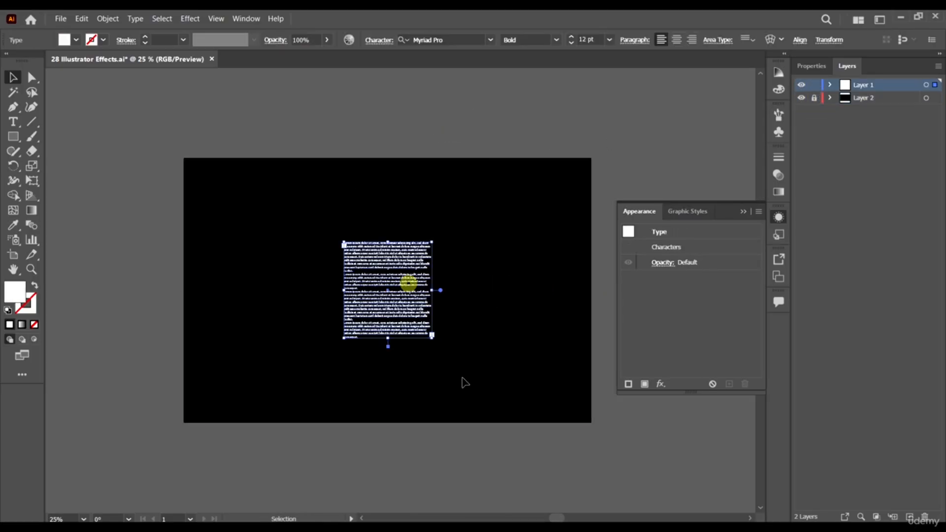
pyautogui.scroll(1, 433, 286)
pyautogui.moveTo(431, 390); pyautogui.dragTo(412, 370)
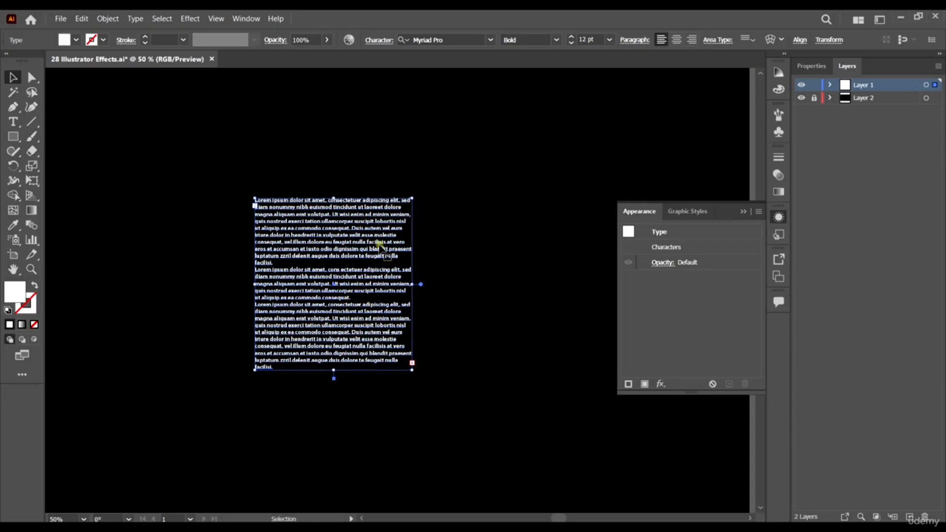
pyautogui.moveTo(385, 247); pyautogui.dragTo(391, 244)
pyautogui.keyDown('alt'); pyautogui.scroll(-4, 386, 255); pyautogui.keyUp('alt')
pyautogui.click(541, 273)
pyautogui.keyDown('alt'); pyautogui.scroll(3, 394, 244); pyautogui.keyUp('alt')
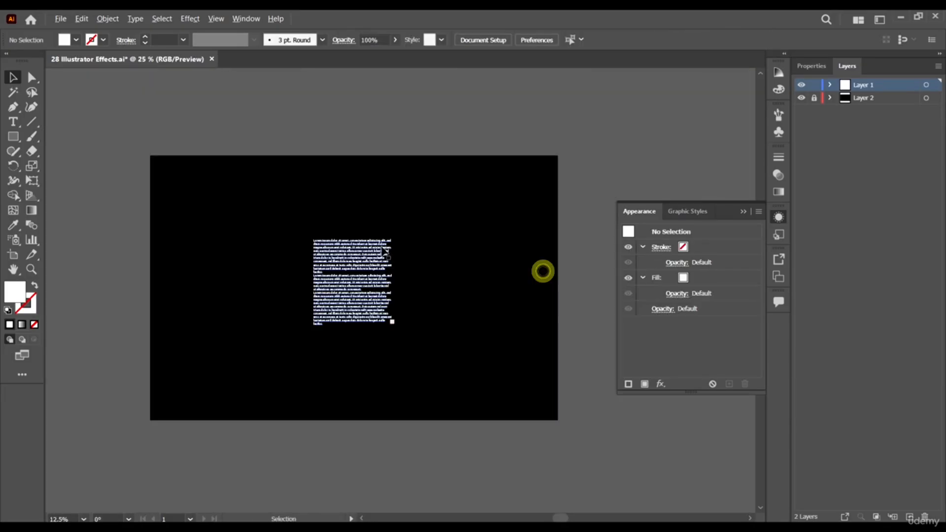
pyautogui.scroll(-2, 274, 152)
pyautogui.scroll(2, 256, 123)
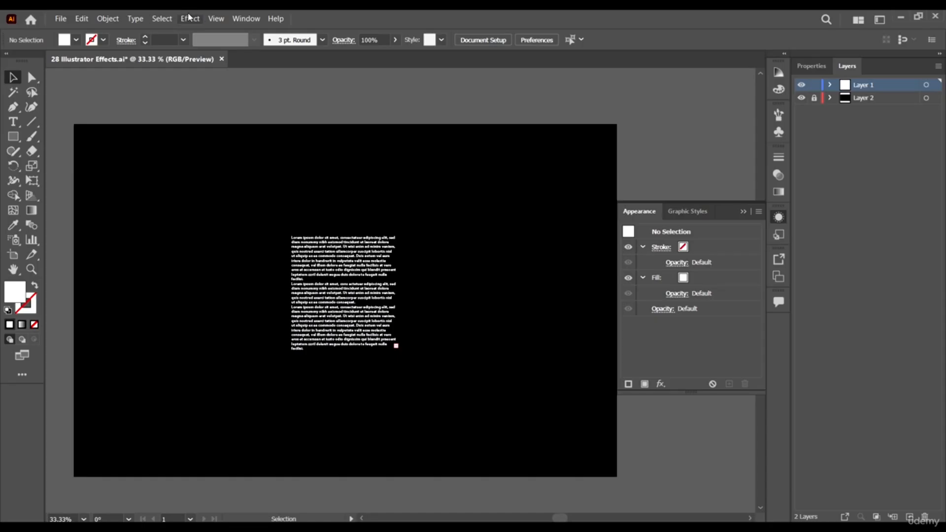
# Apply an Arc warp effect to the text frame with a horizontal bend of 29%, keeping the artwork preview unobstructed.
pyautogui.click(189, 18)
pyautogui.click(366, 270)
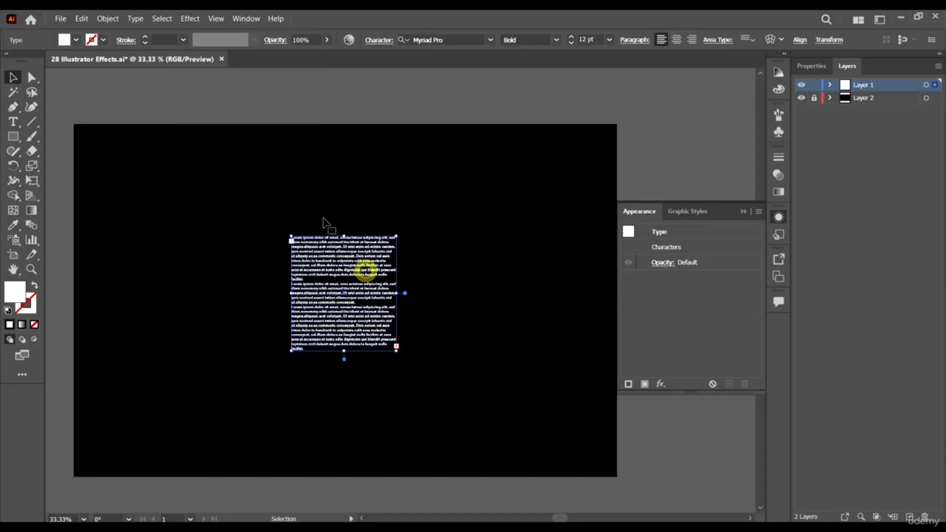
pyautogui.click(190, 19)
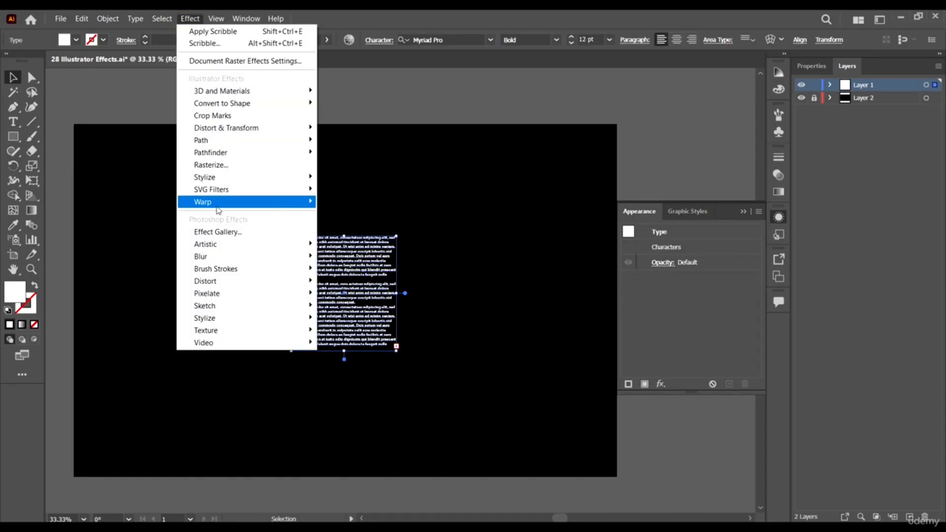
pyautogui.moveTo(227, 202)
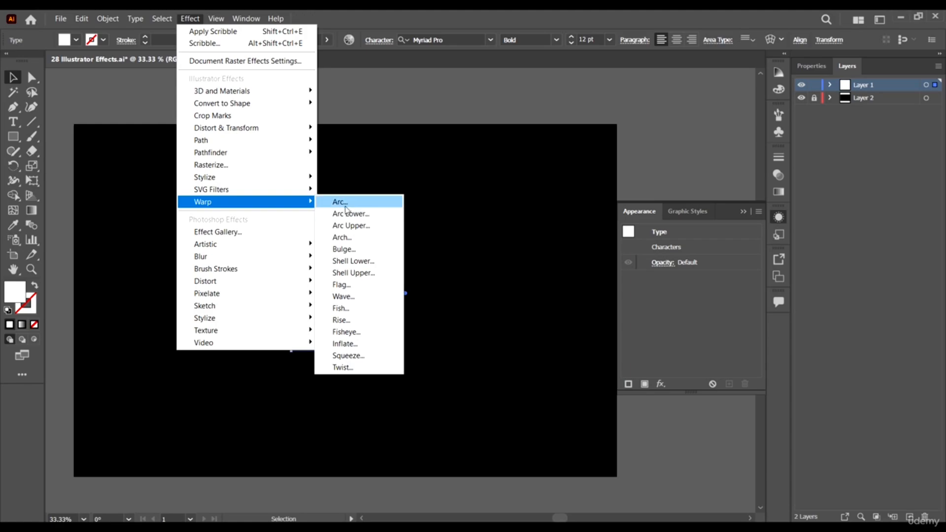
pyautogui.click(347, 203)
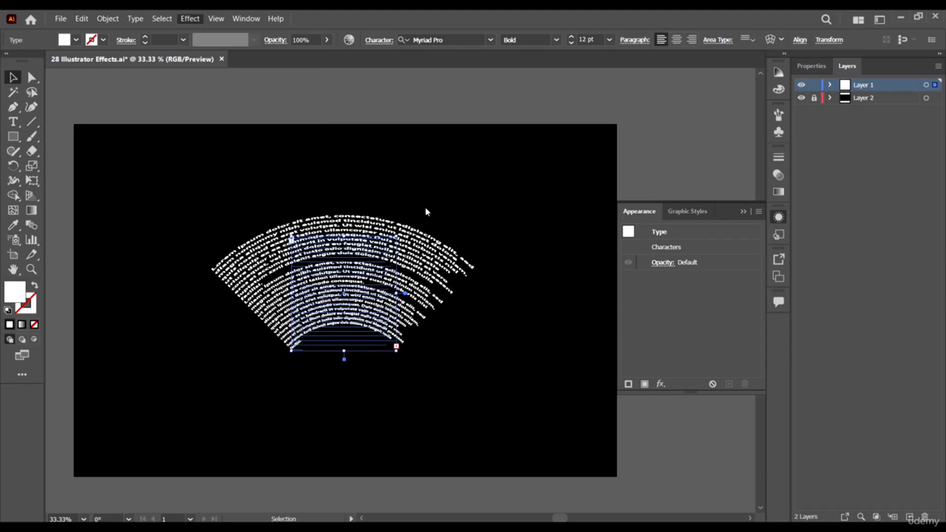
pyautogui.moveTo(707, 116); pyautogui.dragTo(761, 129)
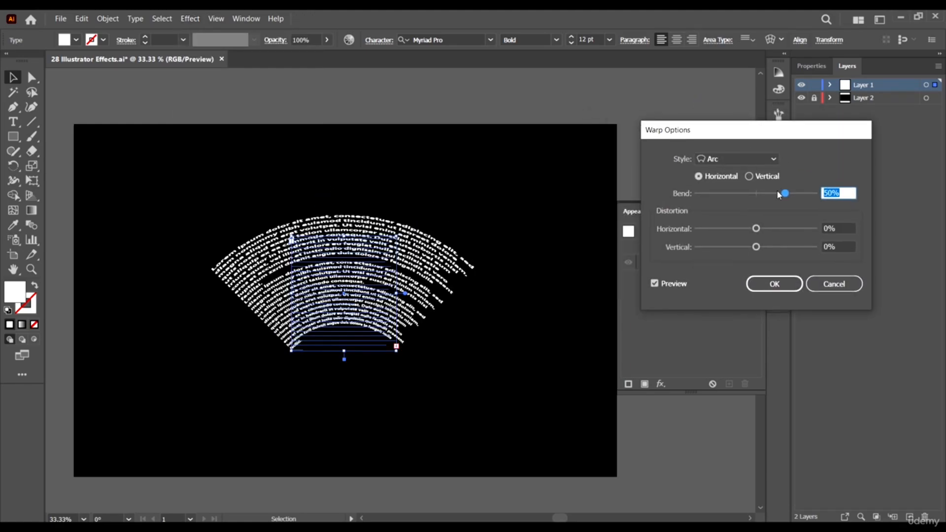
pyautogui.moveTo(784, 193); pyautogui.dragTo(773, 193)
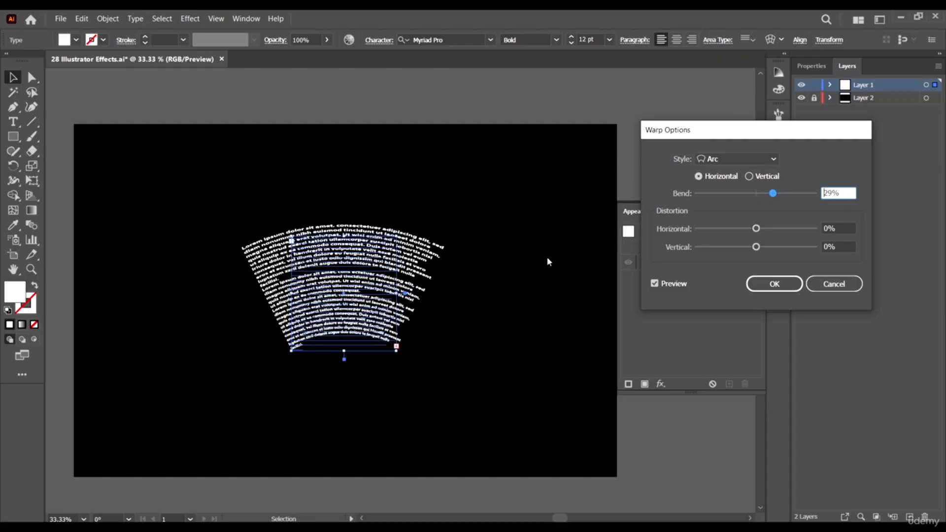
pyautogui.moveTo(716, 135); pyautogui.dragTo(717, 107)
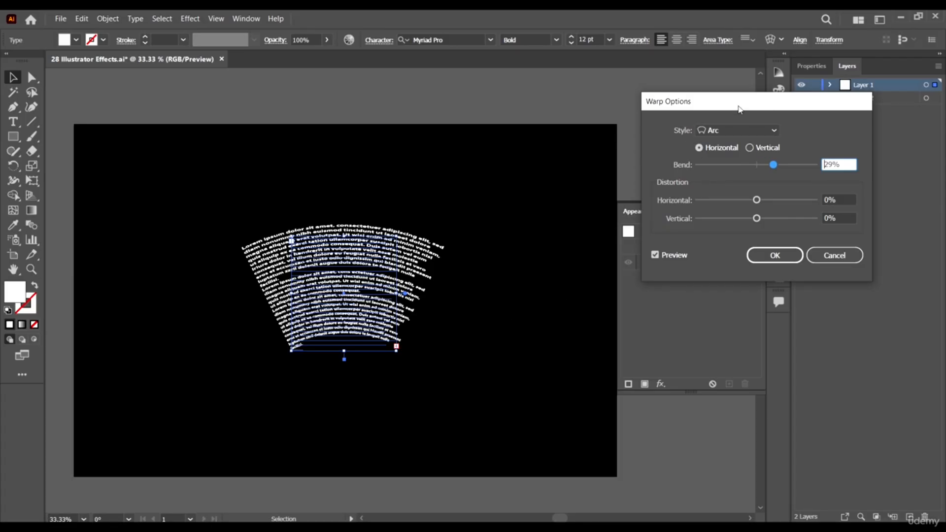
pyautogui.moveTo(739, 108); pyautogui.dragTo(737, 97)
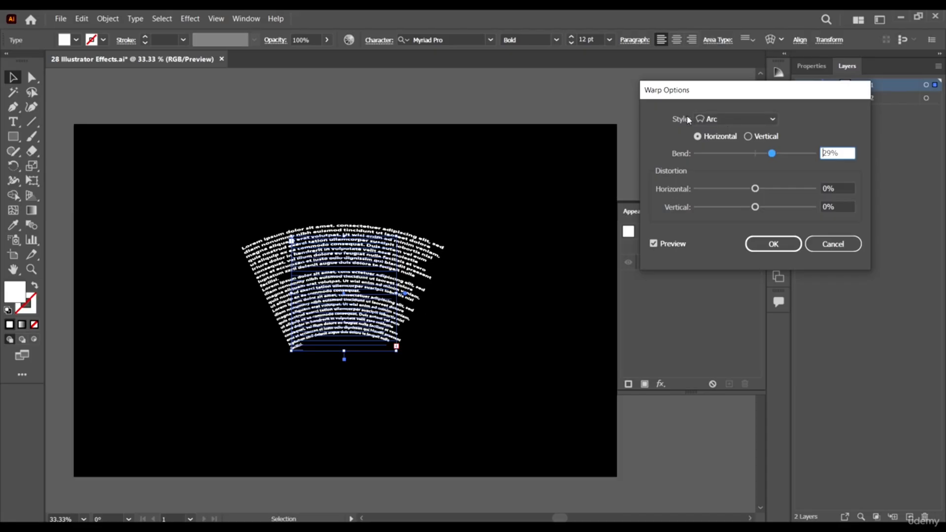
# Change the warp style to Arc Lower and set its bend to 85%.
pyautogui.click(756, 119)
pyautogui.click(735, 129)
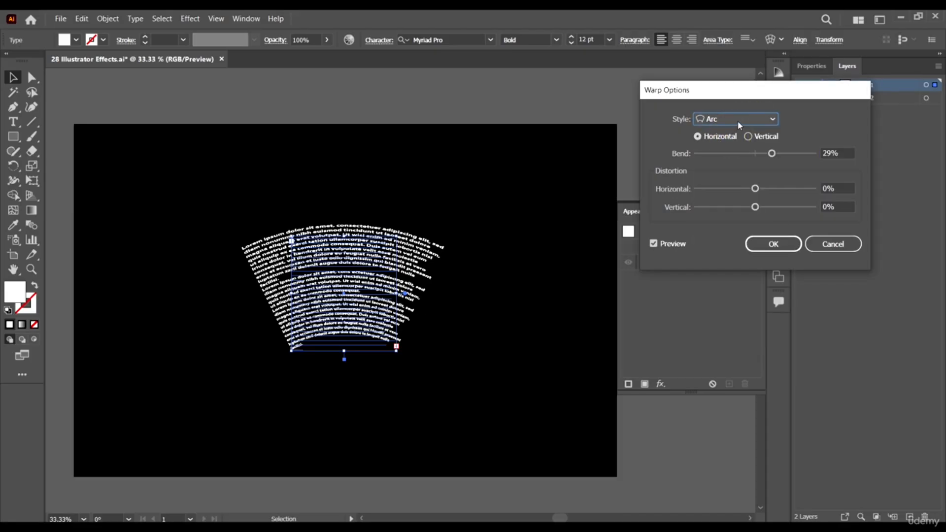
pyautogui.click(738, 121)
pyautogui.click(737, 149)
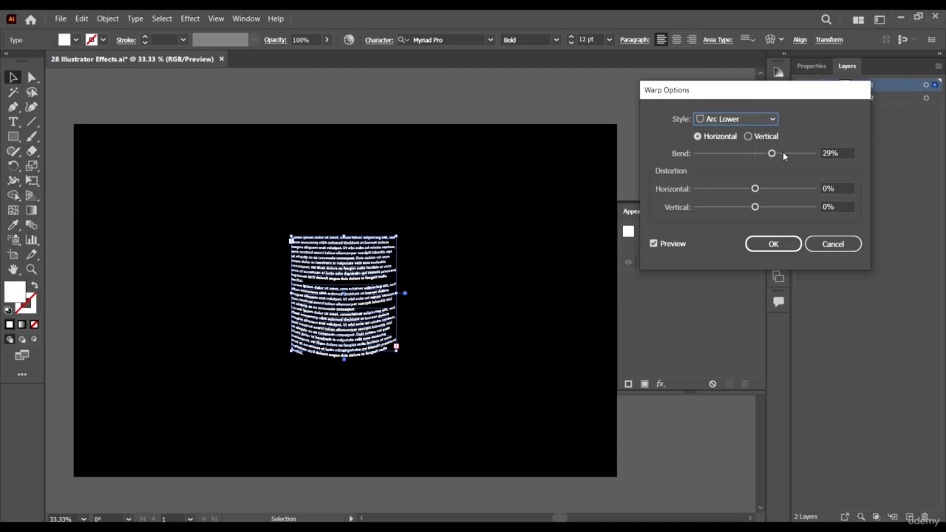
pyautogui.moveTo(785, 153); pyautogui.dragTo(802, 154)
# Try the Arc Upper, Arch and Bulge warp styles in turn on the text frame.
pyautogui.click(745, 119)
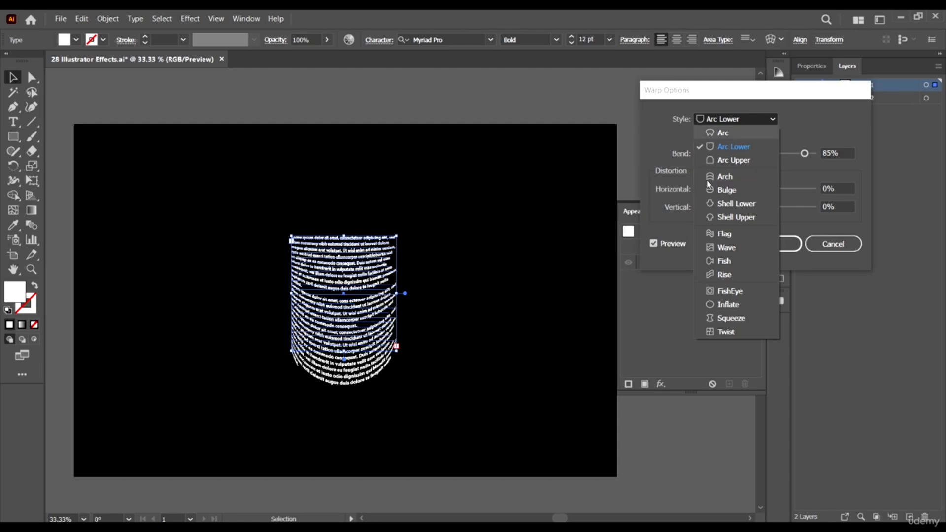
pyautogui.click(732, 161)
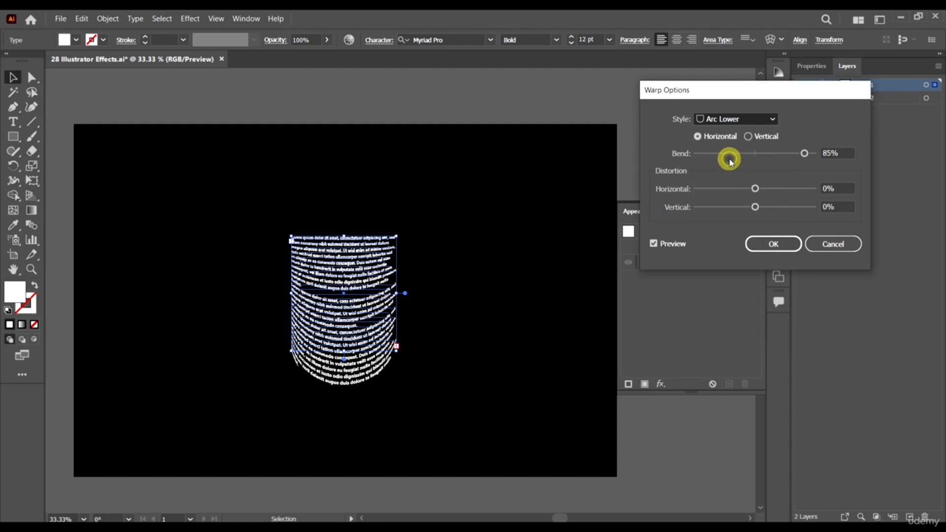
pyautogui.click(739, 117)
pyautogui.click(736, 176)
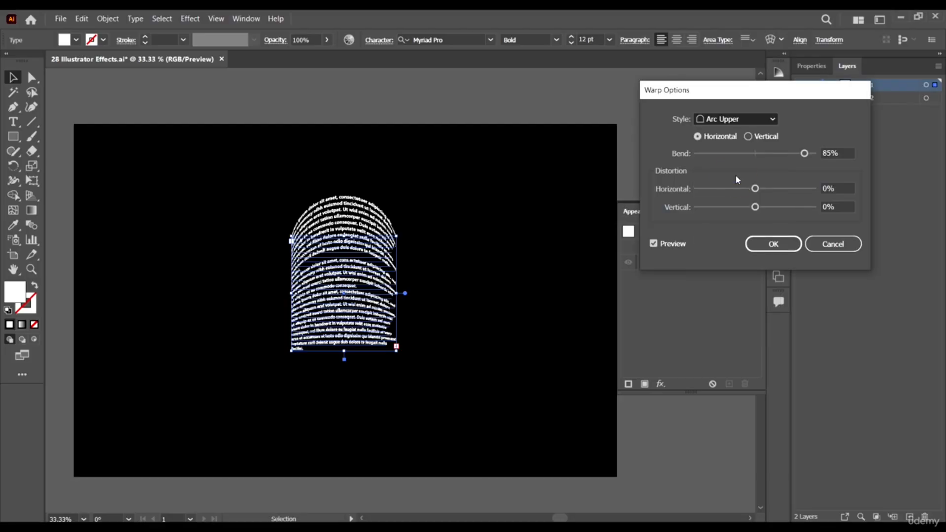
pyautogui.click(745, 120)
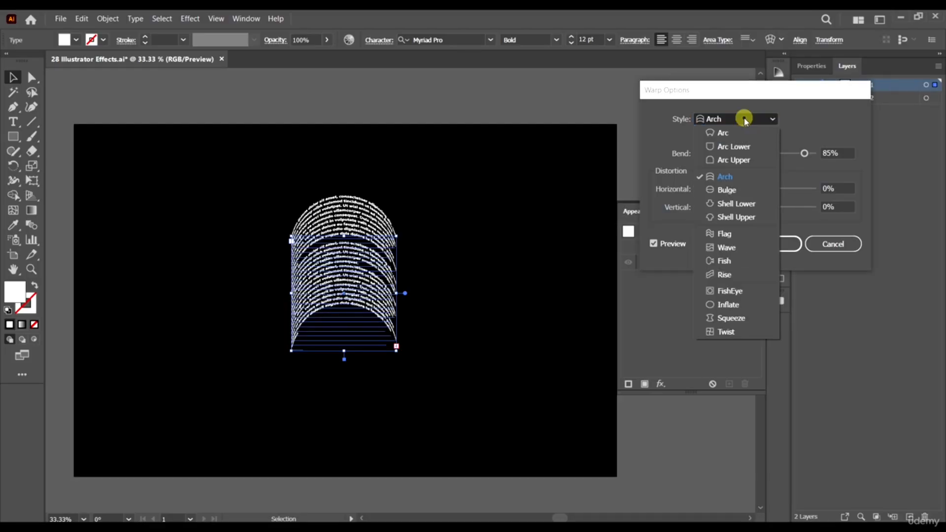
pyautogui.click(752, 194)
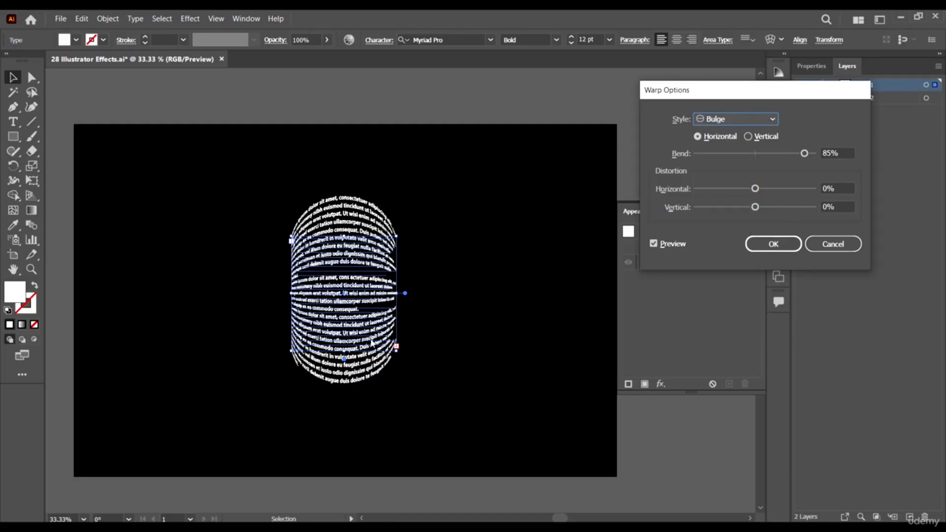
# Try the Shell Lower and Shell Upper warp styles on the text frame.
pyautogui.click(737, 121)
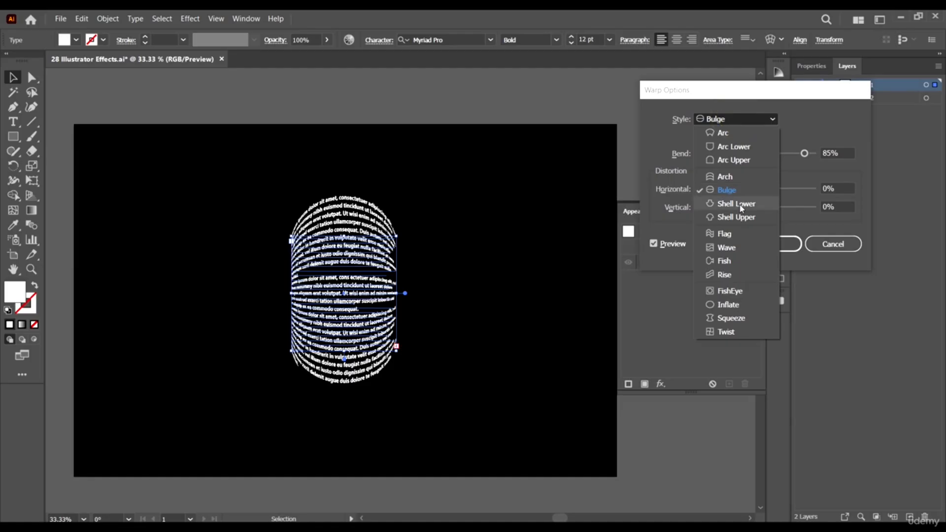
pyautogui.click(741, 204)
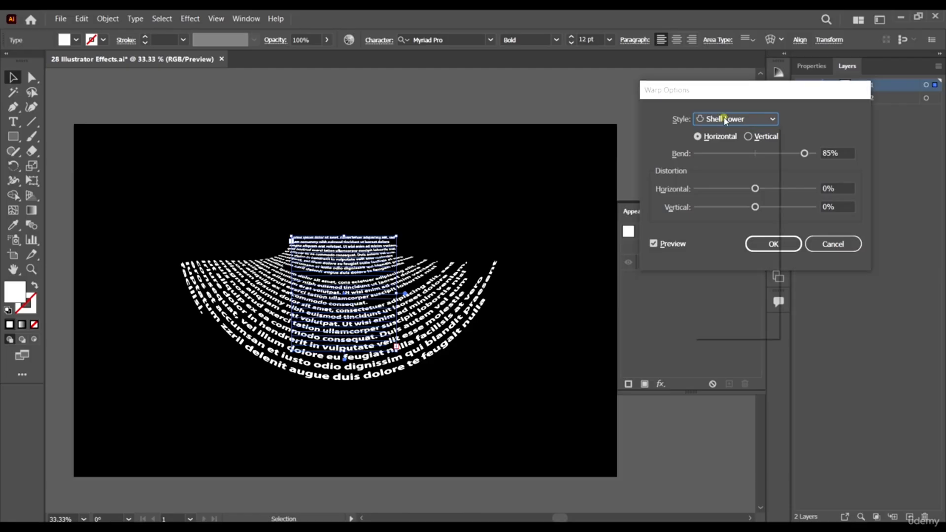
pyautogui.click(745, 122)
pyautogui.click(725, 216)
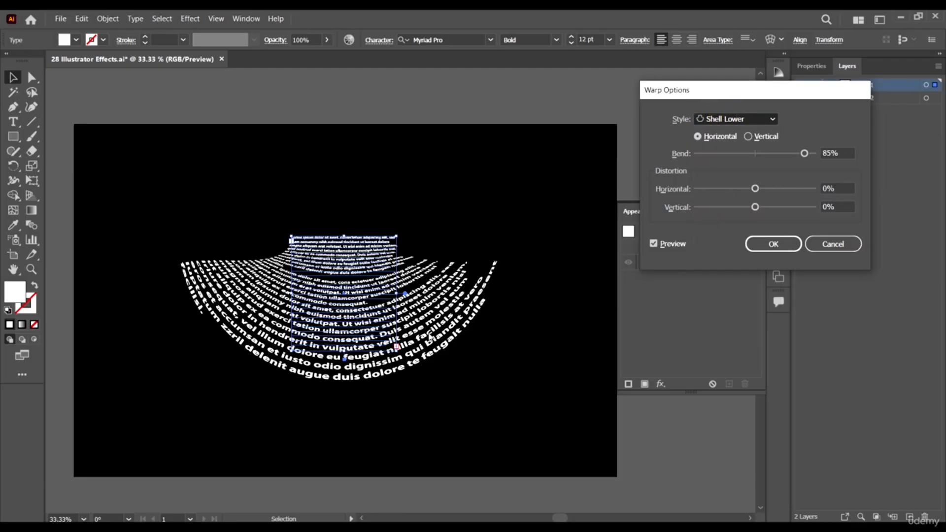
# Preview the Flag warp style on the text frame and switch the style to Wave.
pyautogui.click(727, 119)
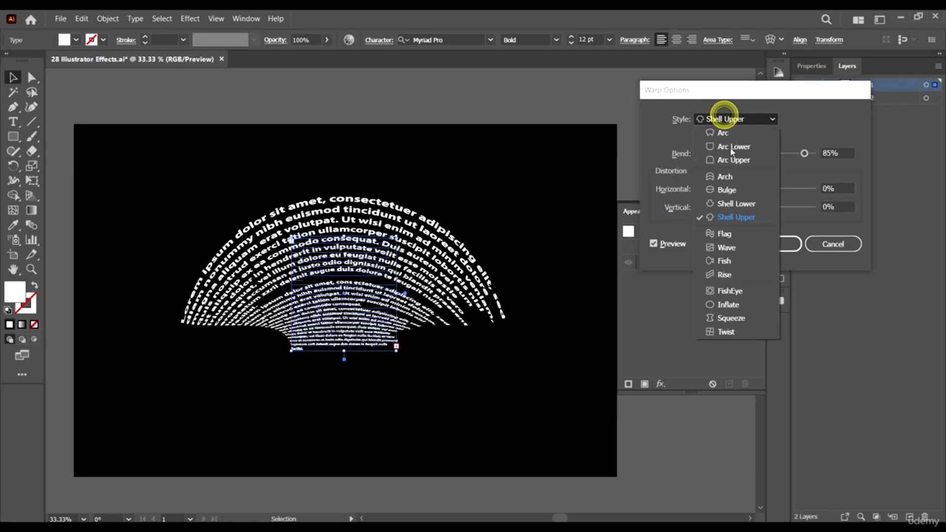
pyautogui.click(746, 234)
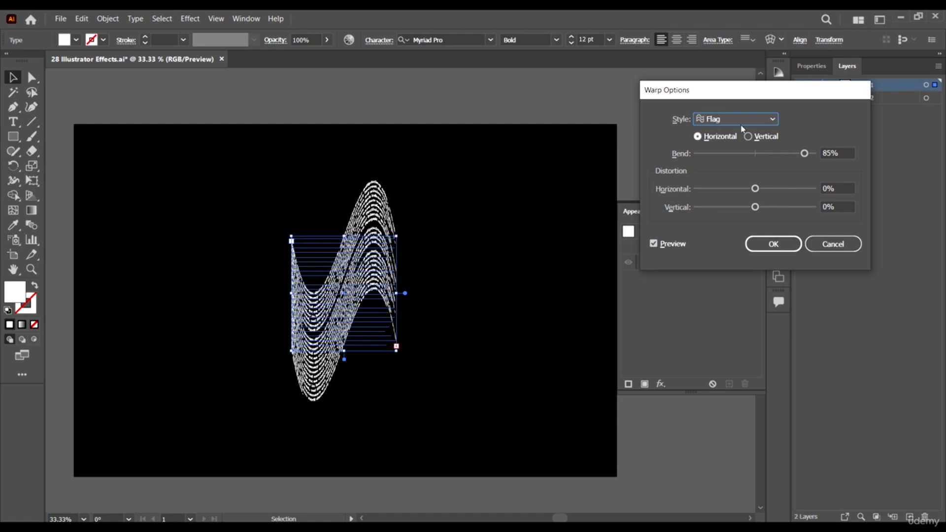
pyautogui.click(757, 121)
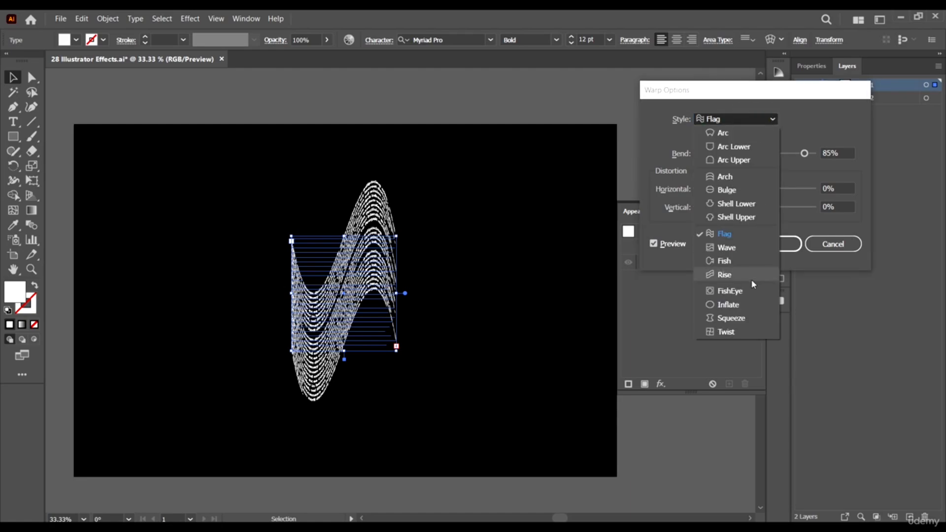
pyautogui.click(749, 248)
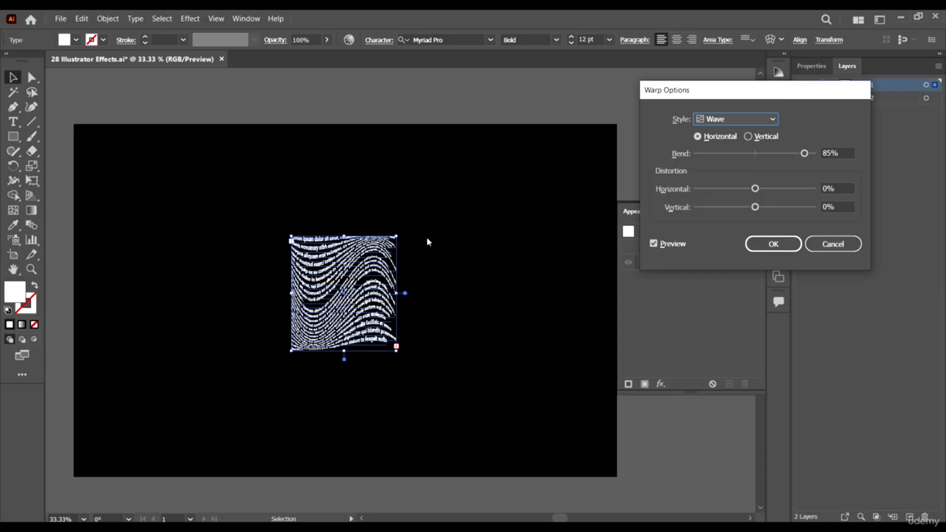
# Try the Fish, Rise and FishEye warp styles in turn on the text frame.
pyautogui.click(744, 120)
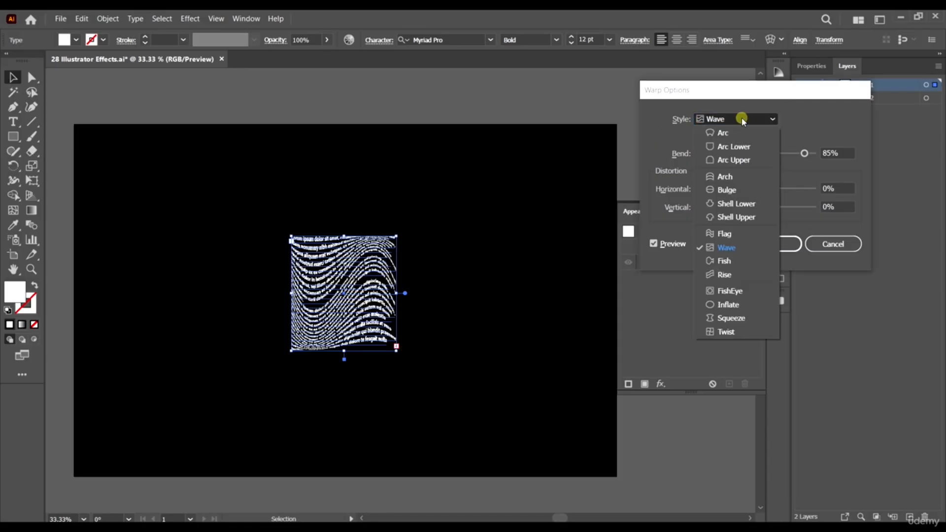
pyautogui.click(721, 260)
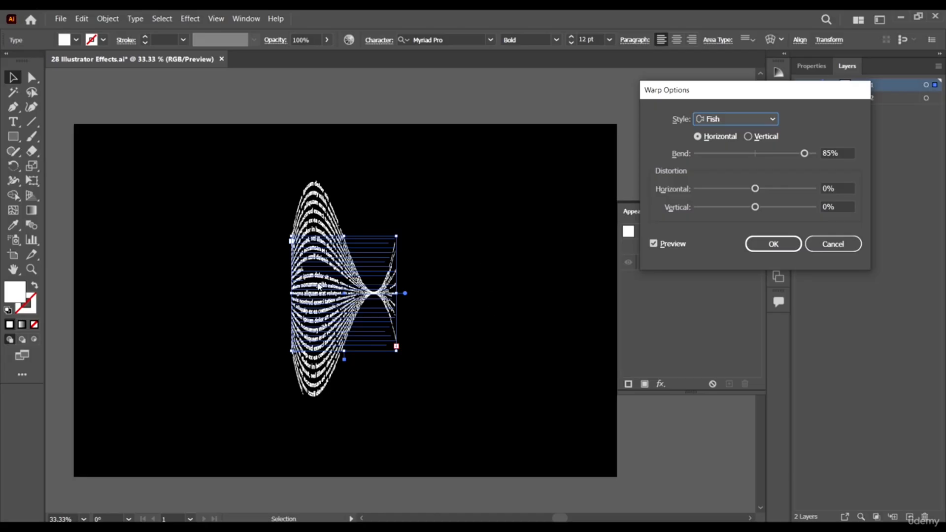
pyautogui.click(730, 121)
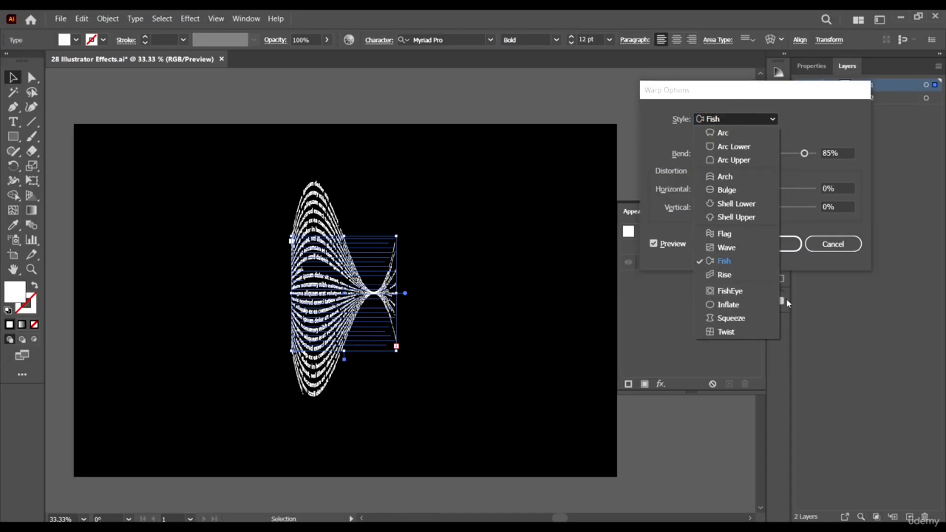
pyautogui.click(738, 275)
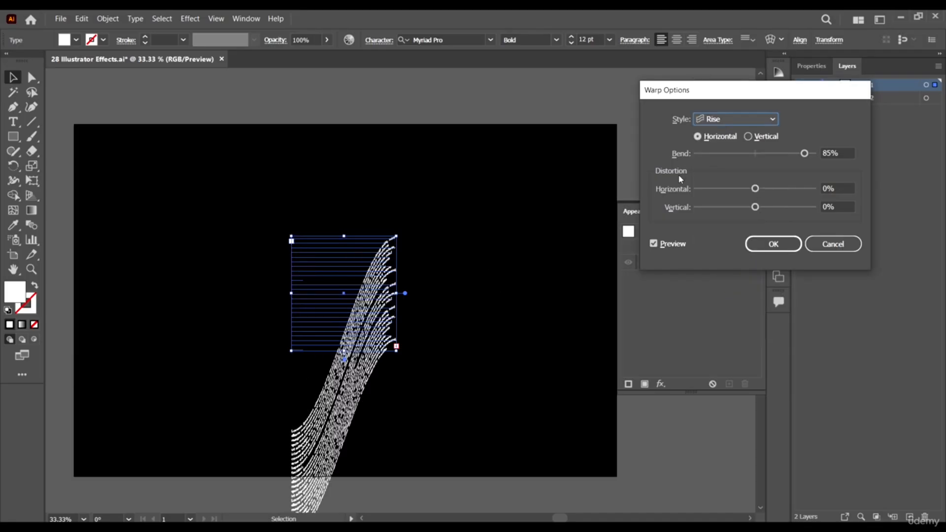
pyautogui.click(744, 119)
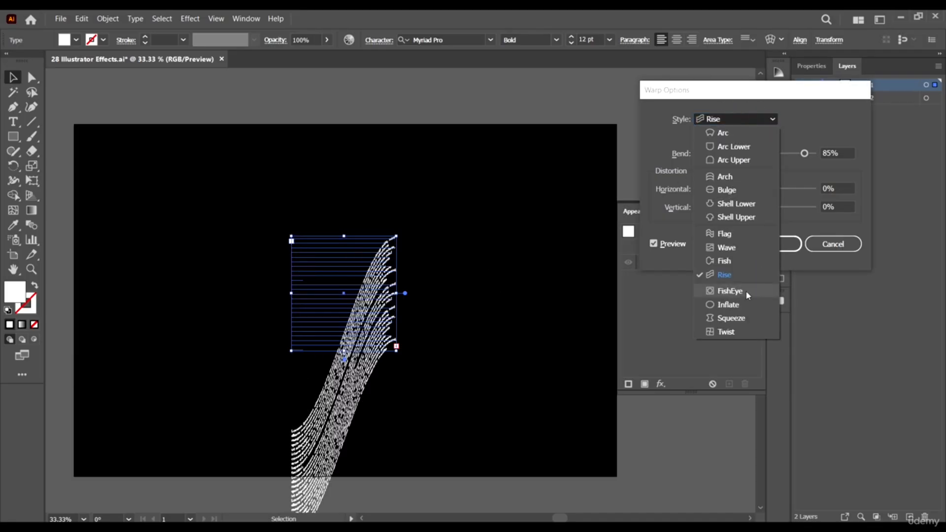
pyautogui.click(746, 293)
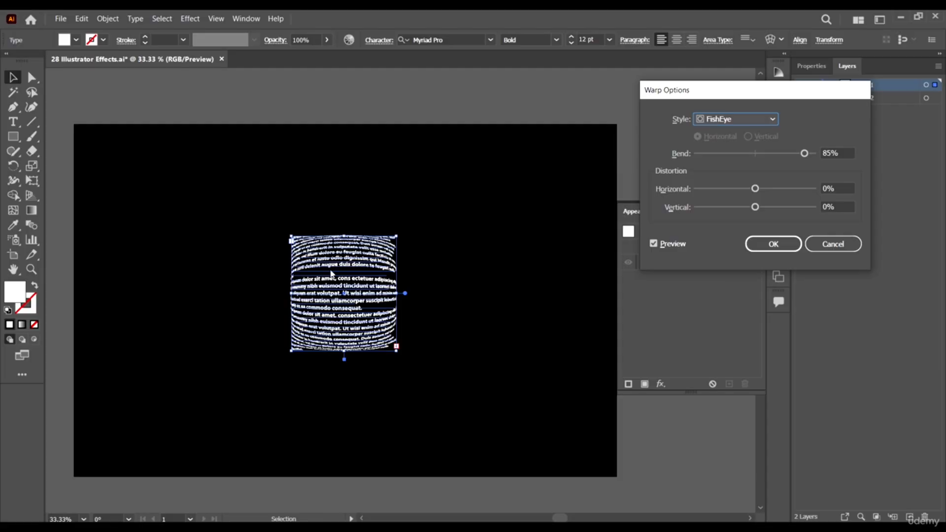
# Try the Inflate, Squeeze and Twist warp styles in turn on the text frame.
pyautogui.click(722, 123)
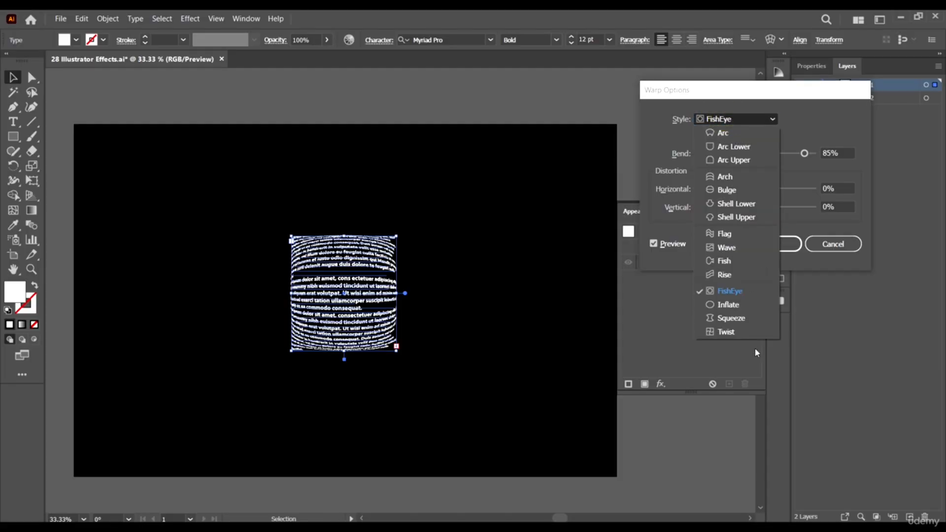
pyautogui.click(741, 301)
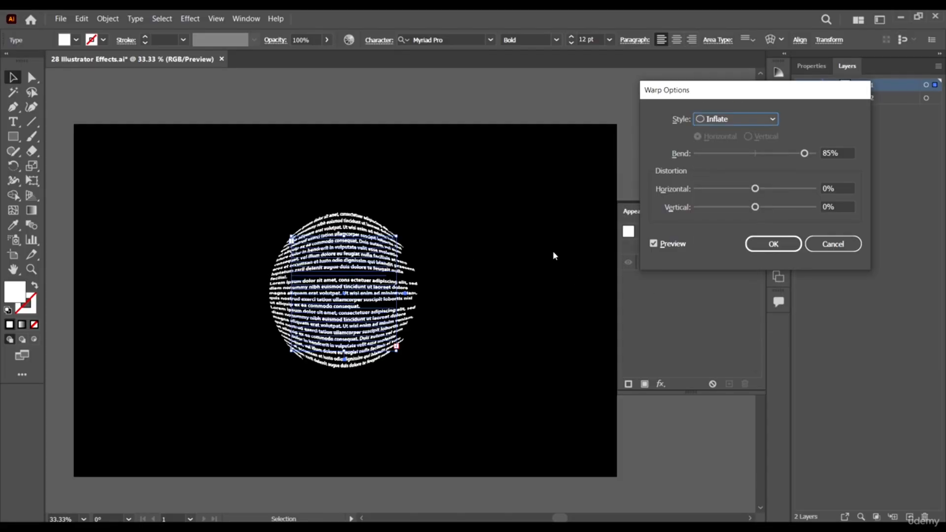
pyautogui.click(720, 121)
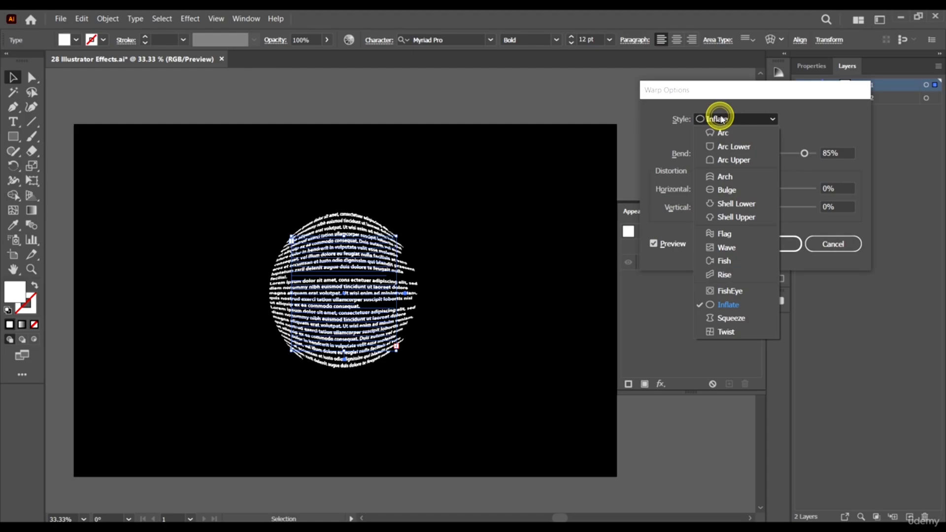
pyautogui.click(732, 318)
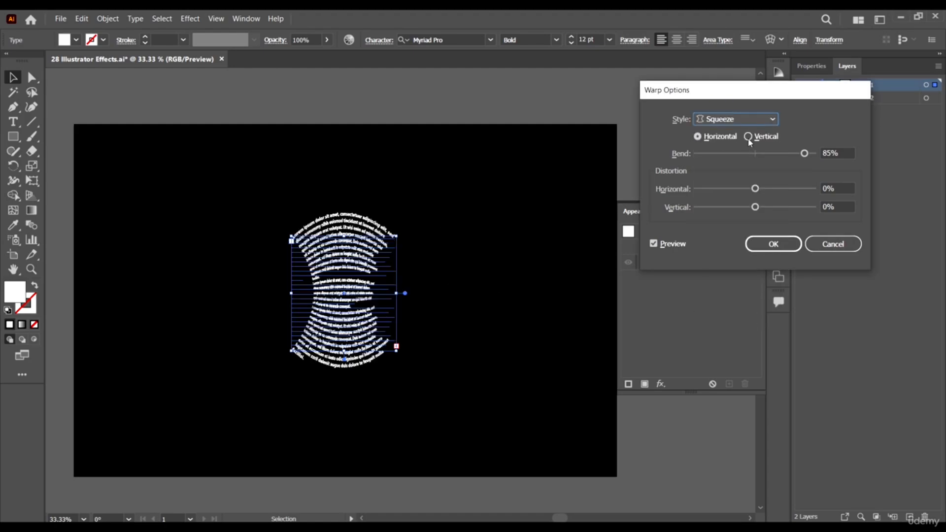
pyautogui.click(732, 120)
pyautogui.click(734, 332)
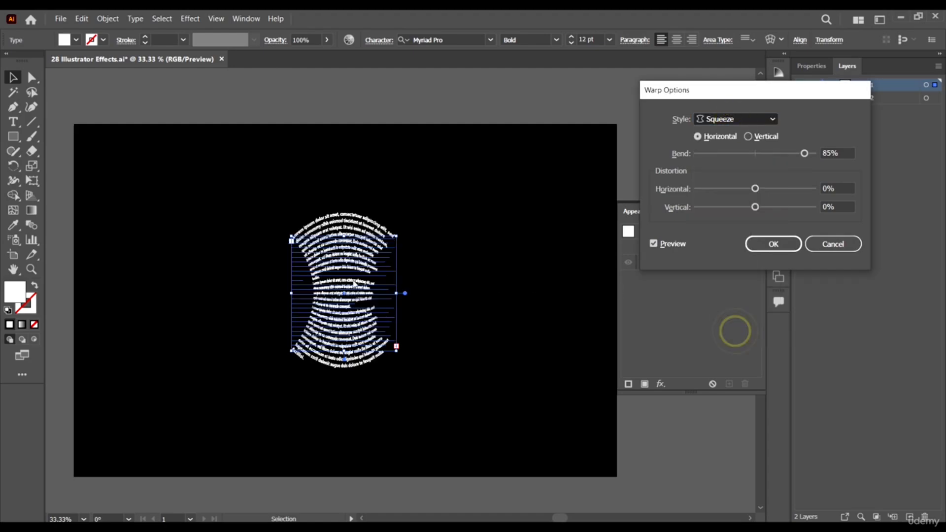
pyautogui.click(719, 119)
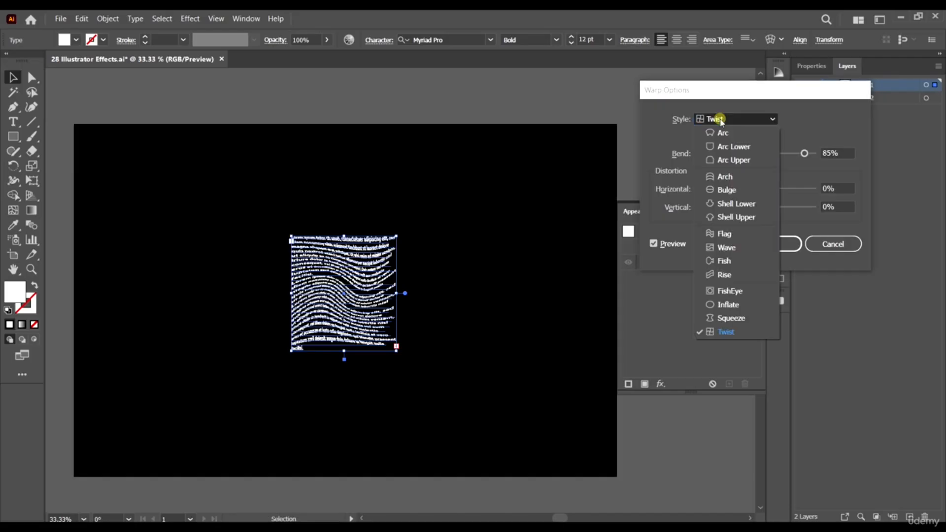
pyautogui.click(846, 118)
# Switch the warp style to Arc and try bends of 40%, -51% and -100%.
pyautogui.click(720, 117)
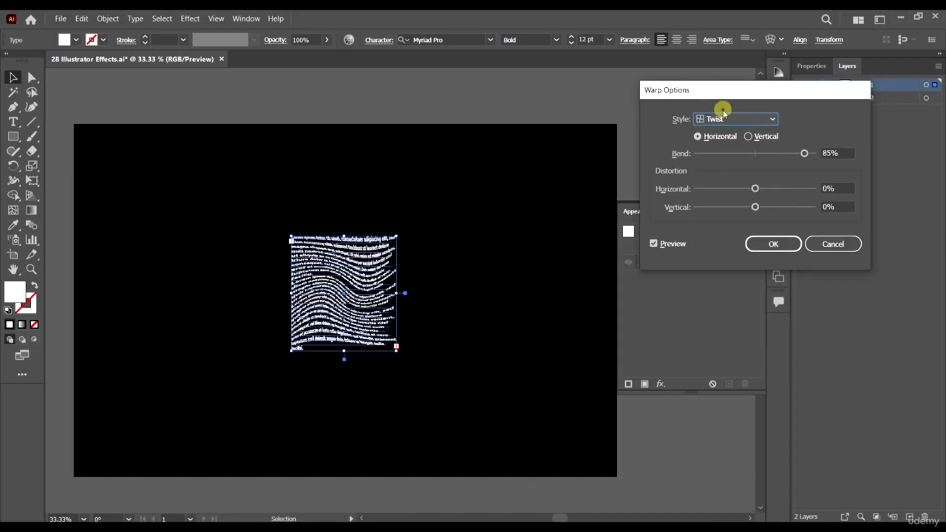
pyautogui.click(725, 132)
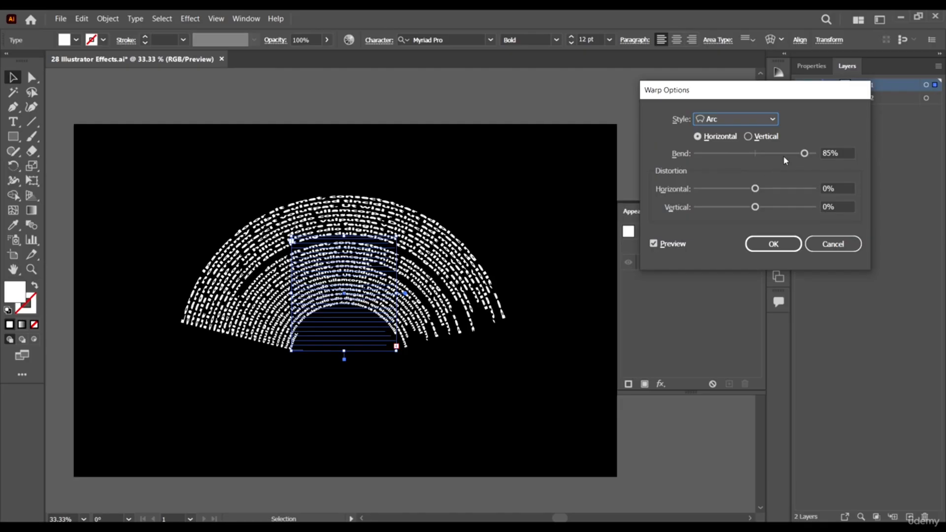
pyautogui.click(770, 154)
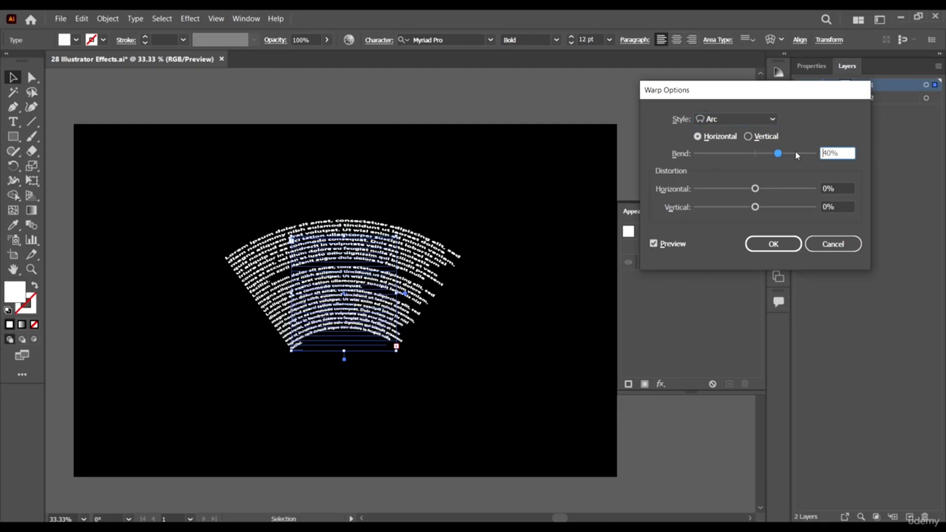
pyautogui.moveTo(791, 153); pyautogui.dragTo(776, 153)
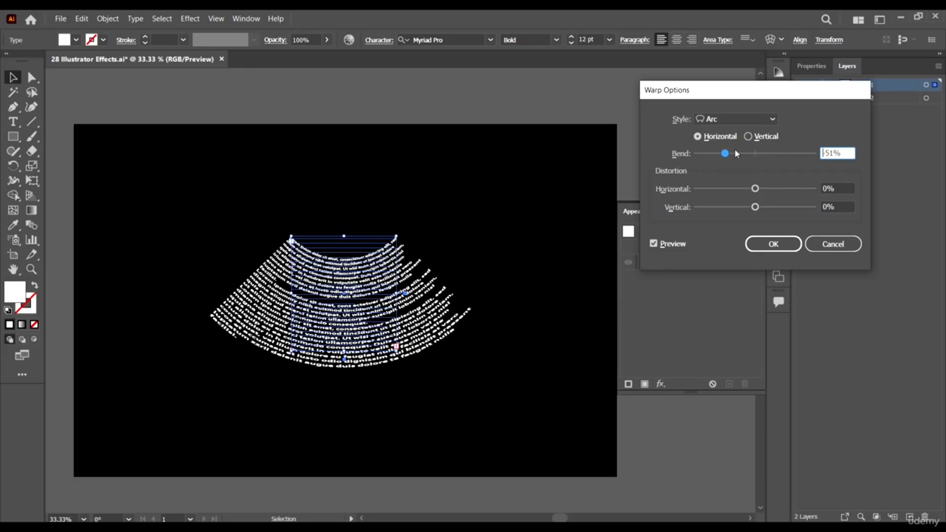
pyautogui.moveTo(734, 153); pyautogui.dragTo(658, 150)
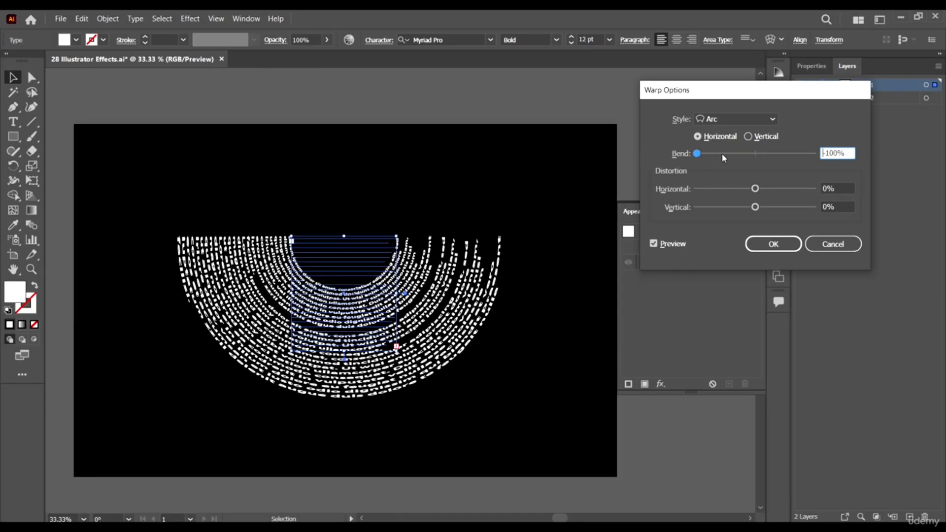
# Compare Arc bends of 100% and 0%, and set the bend to 54%.
pyautogui.click(749, 153)
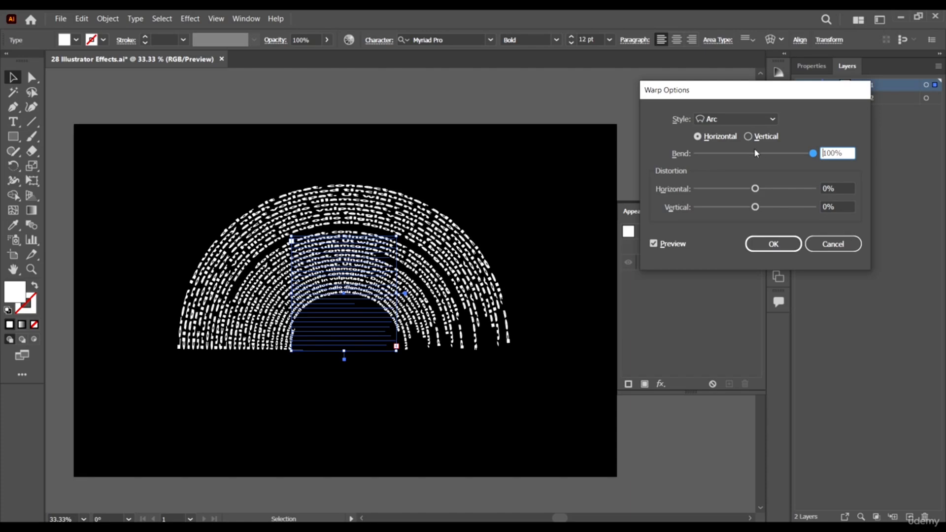
pyautogui.click(764, 152)
pyautogui.click(757, 153)
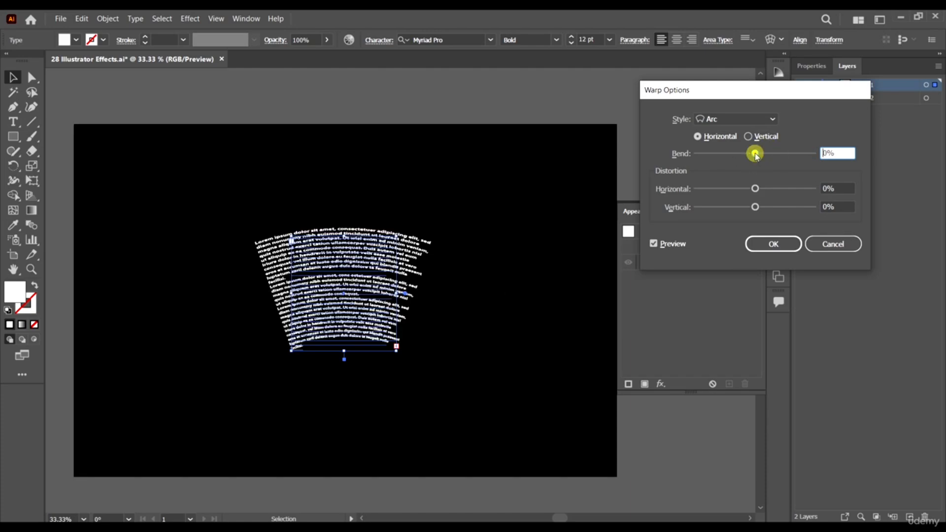
pyautogui.click(786, 154)
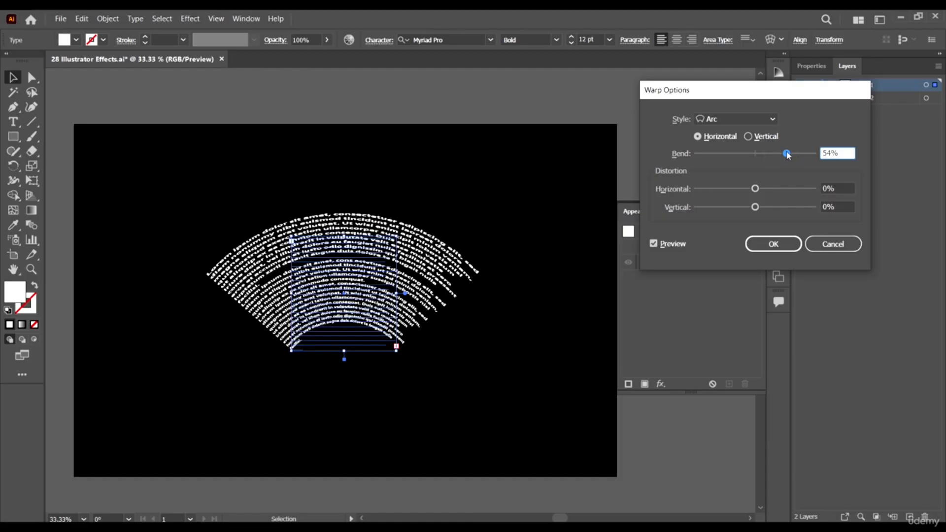
pyautogui.click(786, 154)
# Try different distortions on the Arc warp, ending with 35% horizontal and -23% vertical.
pyautogui.click(783, 188)
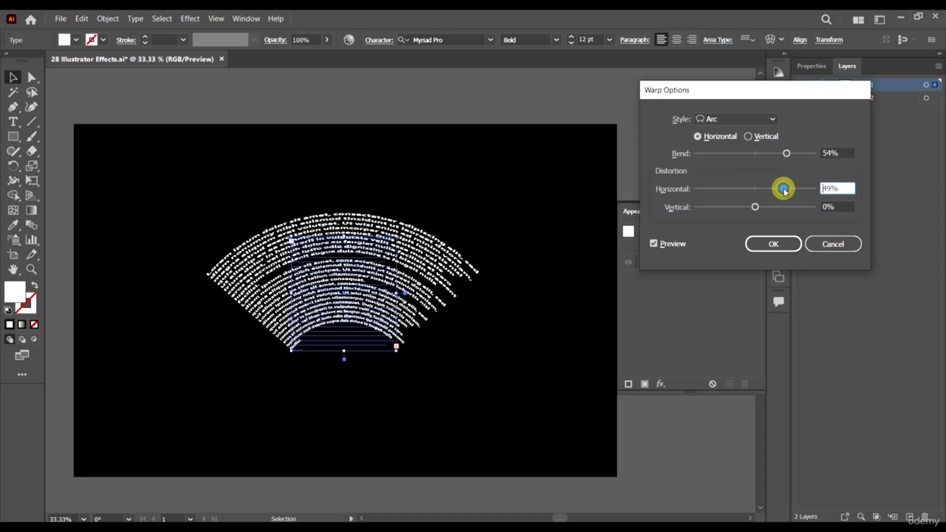
pyautogui.click(708, 207)
pyautogui.moveTo(787, 207); pyautogui.dragTo(774, 188)
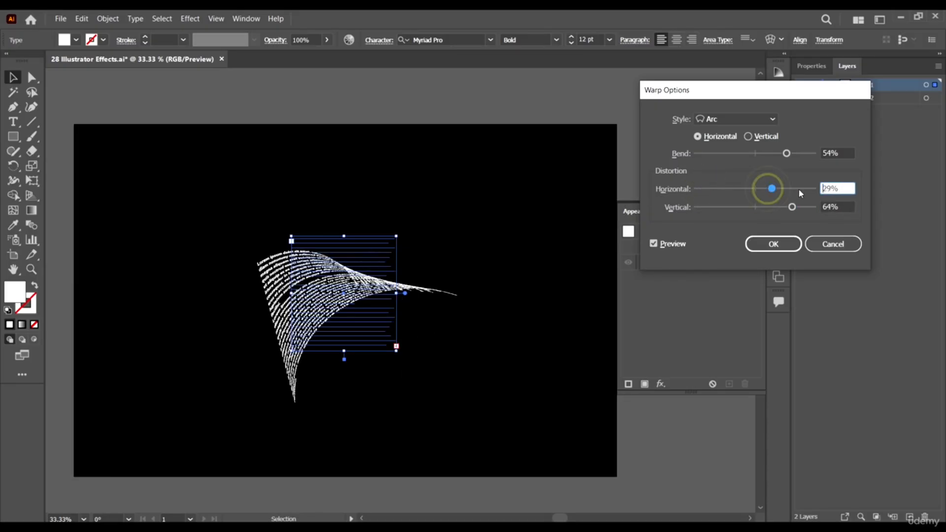
pyautogui.press('Tab')
pyautogui.click(744, 208)
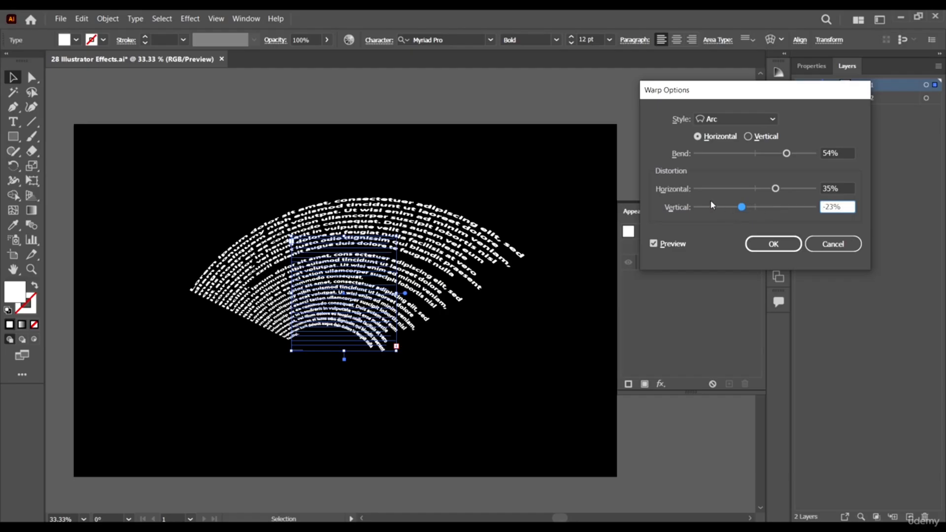
# Reset the horizontal and vertical distortion to 0%, and apply the Arc warp with a 39% bend.
pyautogui.click(754, 189)
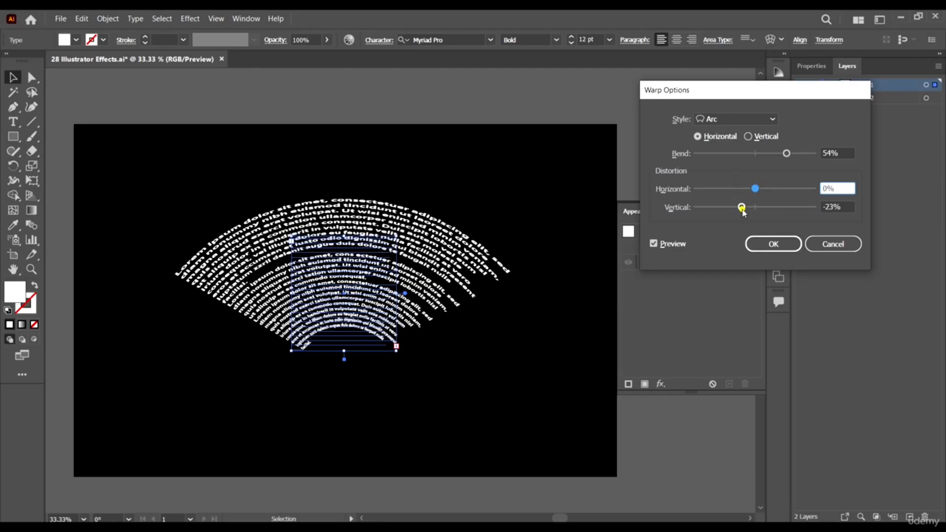
pyautogui.moveTo(743, 208); pyautogui.dragTo(756, 214)
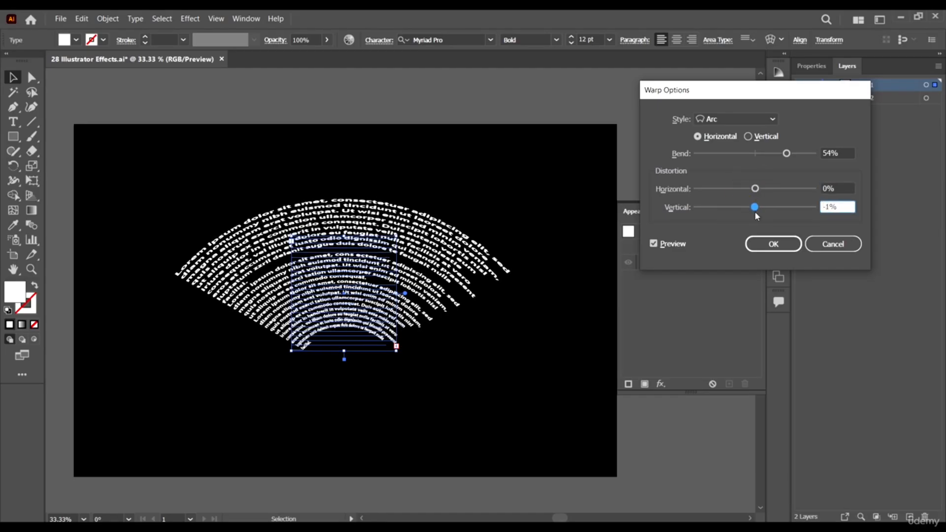
pyautogui.click(841, 208)
pyautogui.write('0')
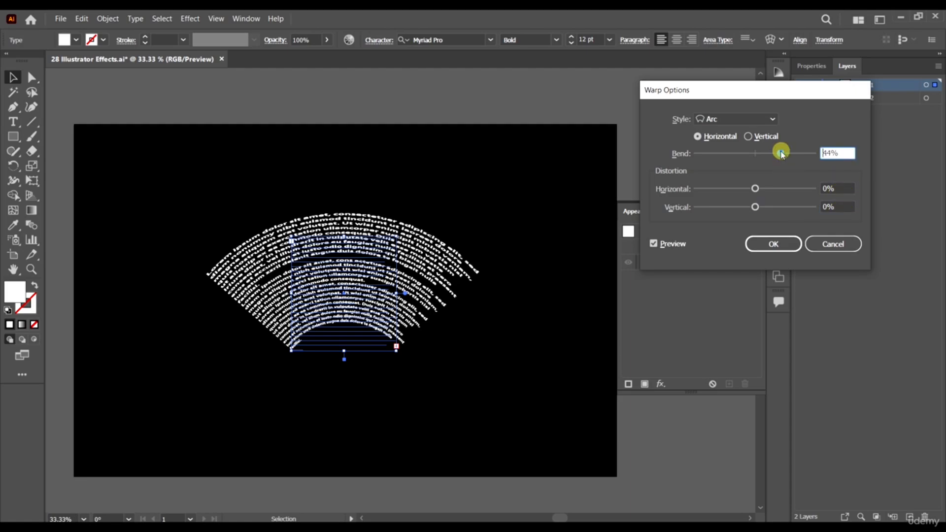
pyautogui.moveTo(781, 154); pyautogui.dragTo(777, 154)
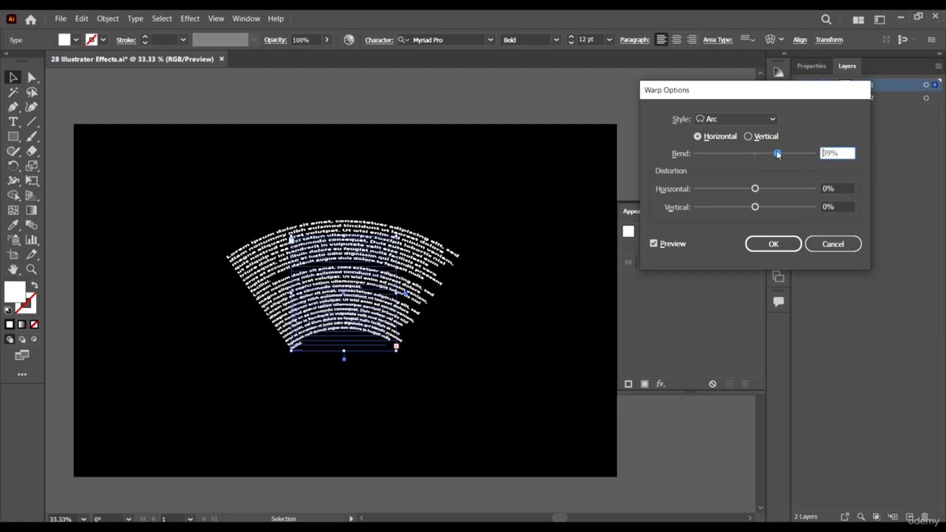
pyautogui.click(780, 245)
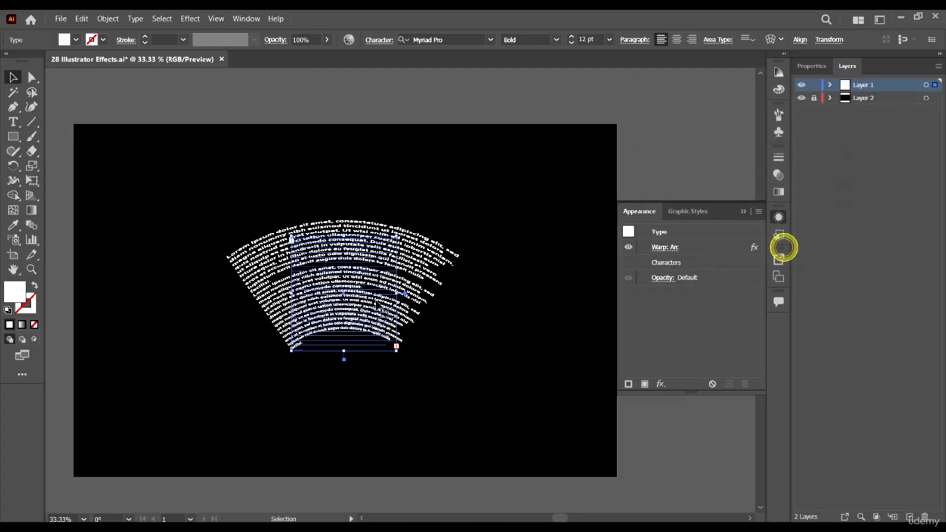
# Move the warped text toward the artboard's upper left and place a duplicate at its lower right.
pyautogui.moveTo(421, 267); pyautogui.dragTo(339, 225)
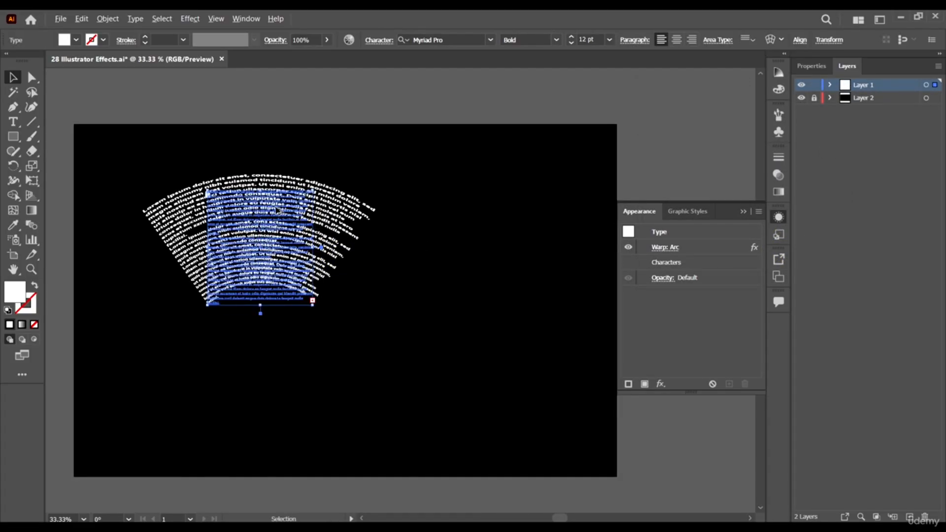
pyautogui.moveTo(266, 207); pyautogui.dragTo(458, 288)
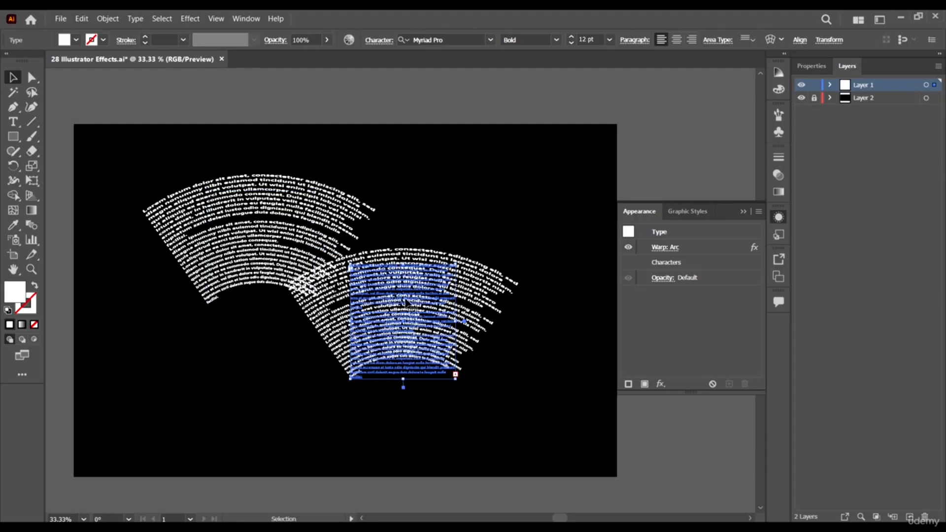
pyautogui.moveTo(406, 302); pyautogui.dragTo(453, 309)
# Reopen the Arc warp of the upper-left text, try a bend of -49%, and discard the change.
pyautogui.click(260, 208)
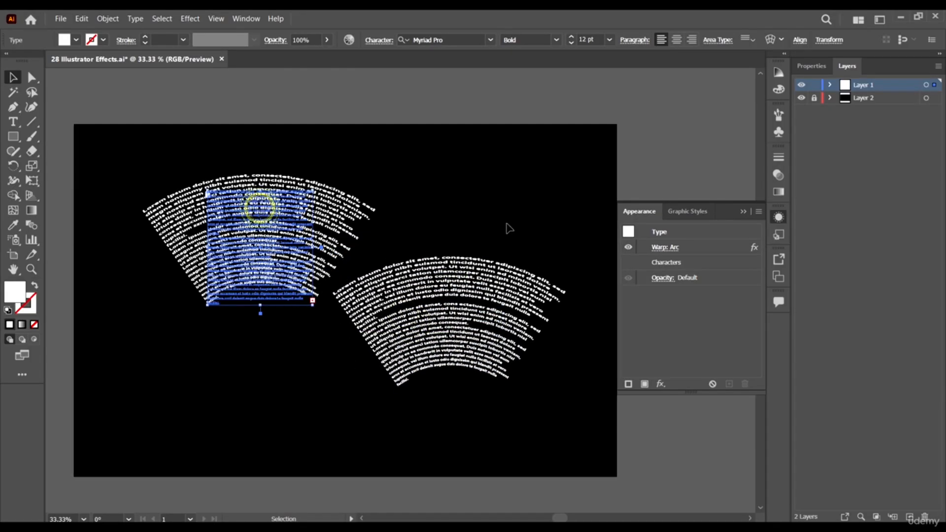
pyautogui.click(671, 248)
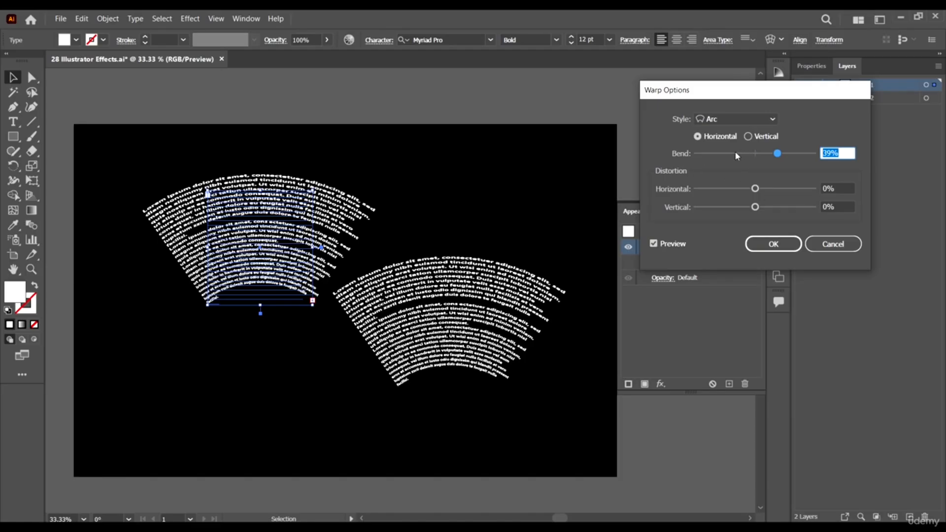
pyautogui.moveTo(735, 154); pyautogui.dragTo(729, 154)
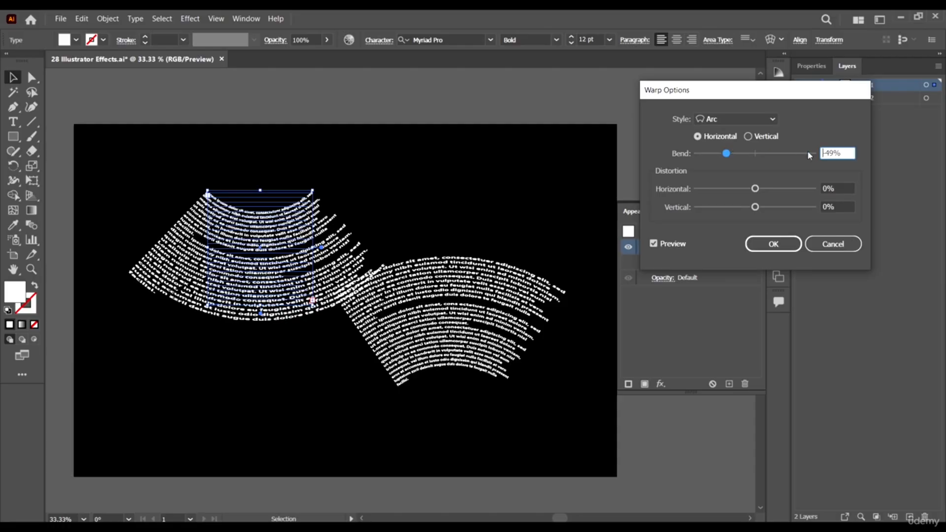
pyautogui.click(836, 243)
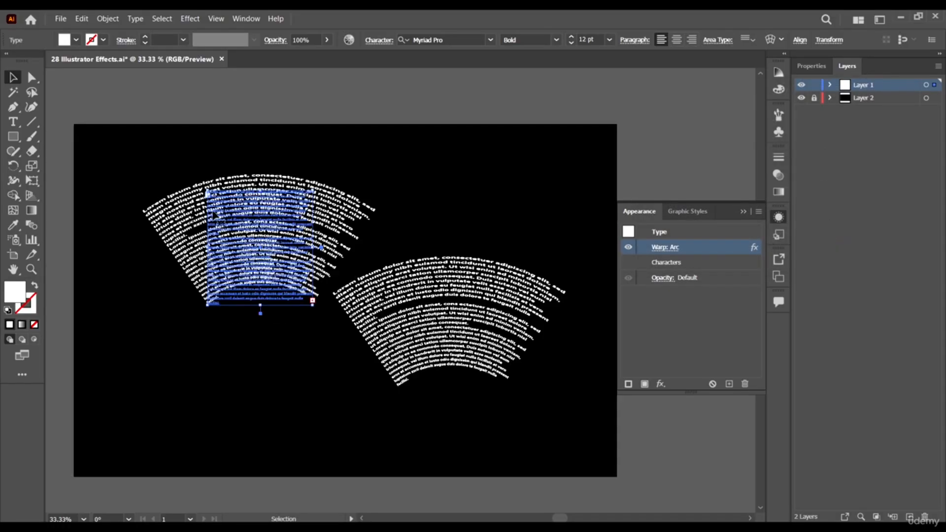
pyautogui.rightClick(231, 237)
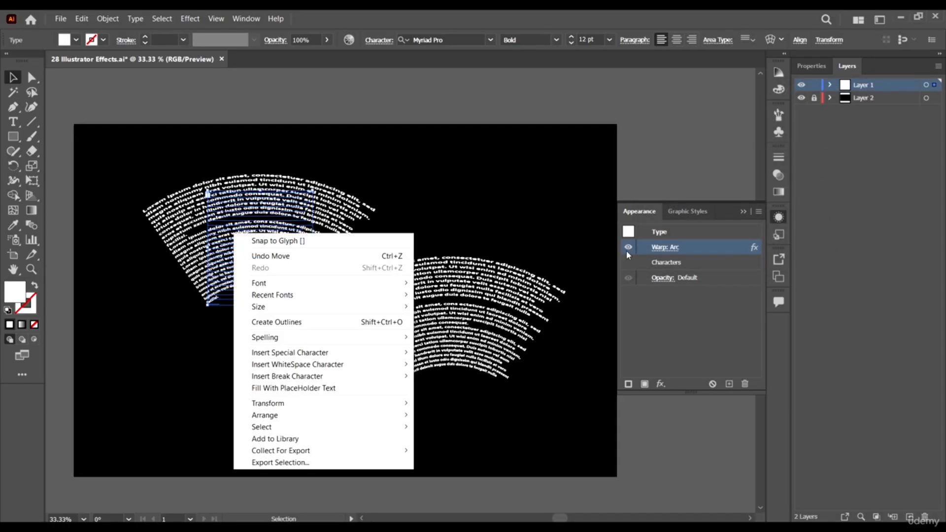
# Right-align the paragraph of the warped text block in the artboard's upper left.
pyautogui.click(808, 67)
pyautogui.click(807, 67)
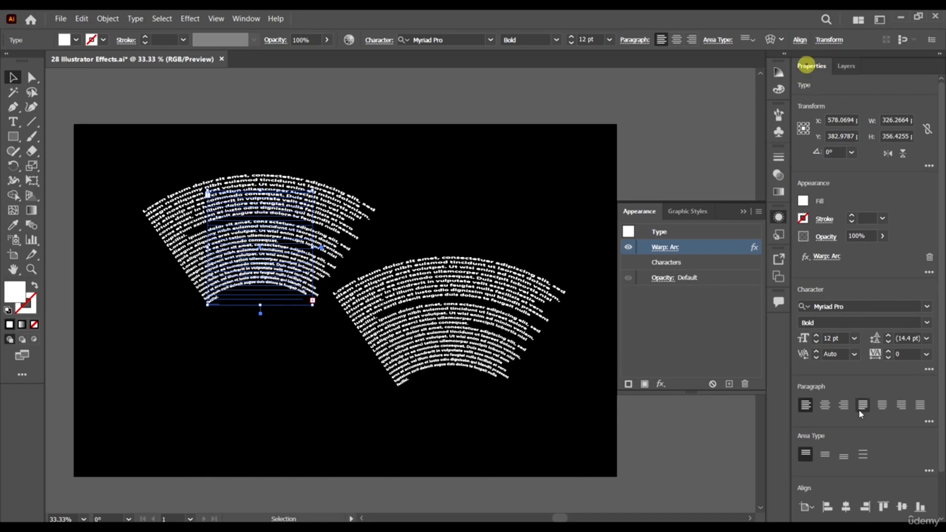
pyautogui.click(844, 405)
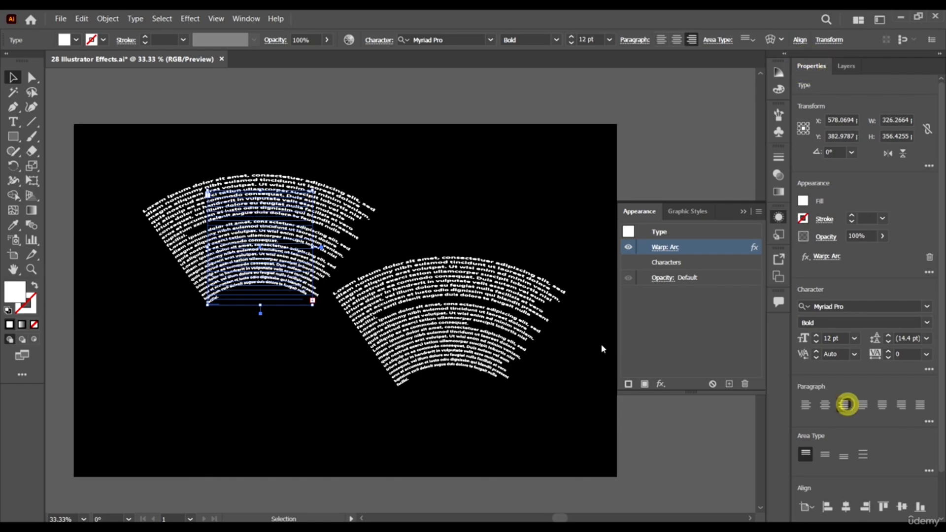
# Re-edit the Arc warp of the lower-right text block and apply a bend of -39%.
pyautogui.click(433, 317)
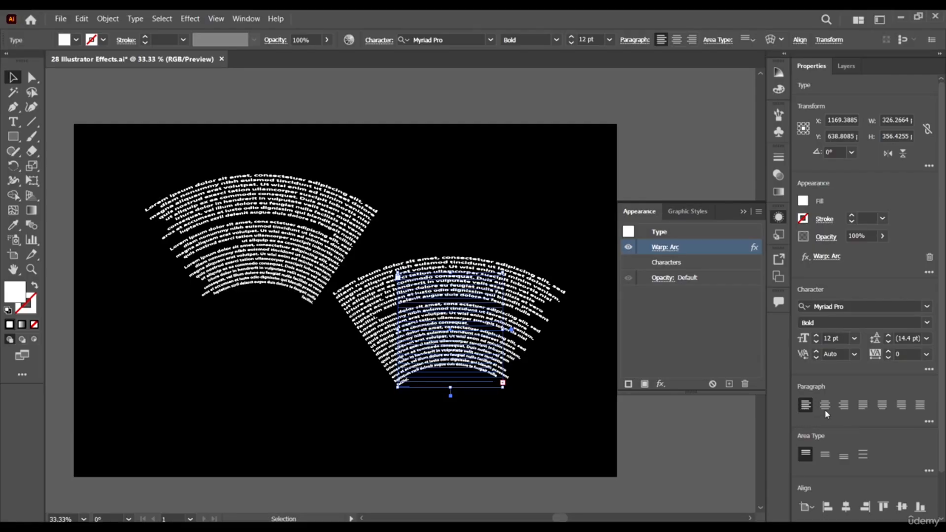
pyautogui.click(672, 247)
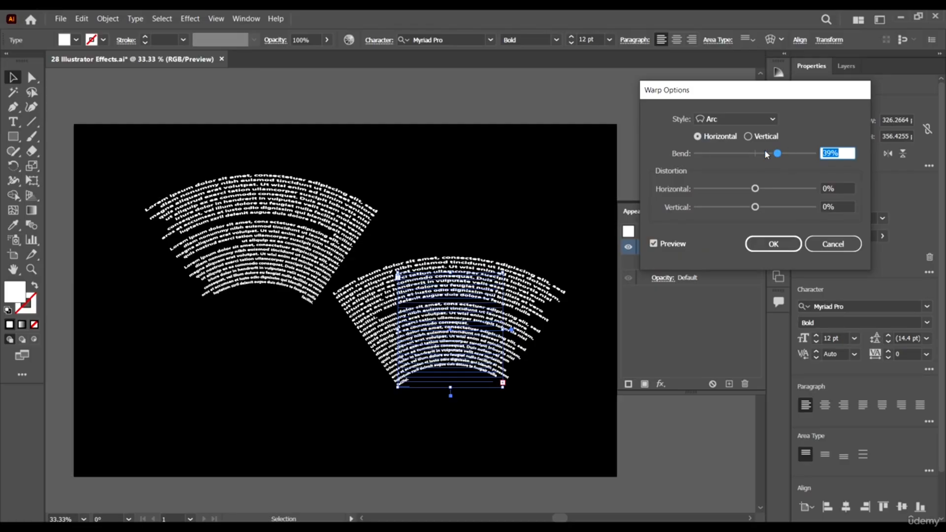
pyautogui.click(833, 152)
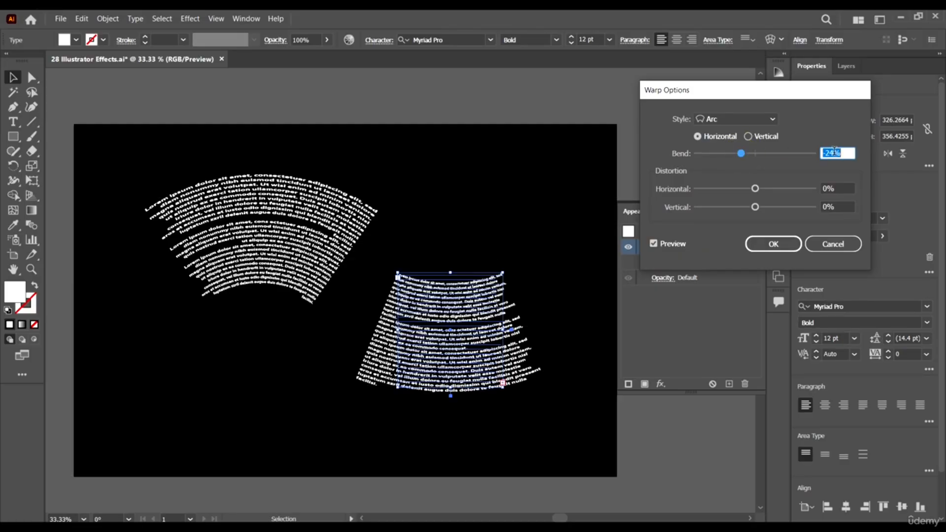
pyautogui.click(833, 152)
pyautogui.click(774, 243)
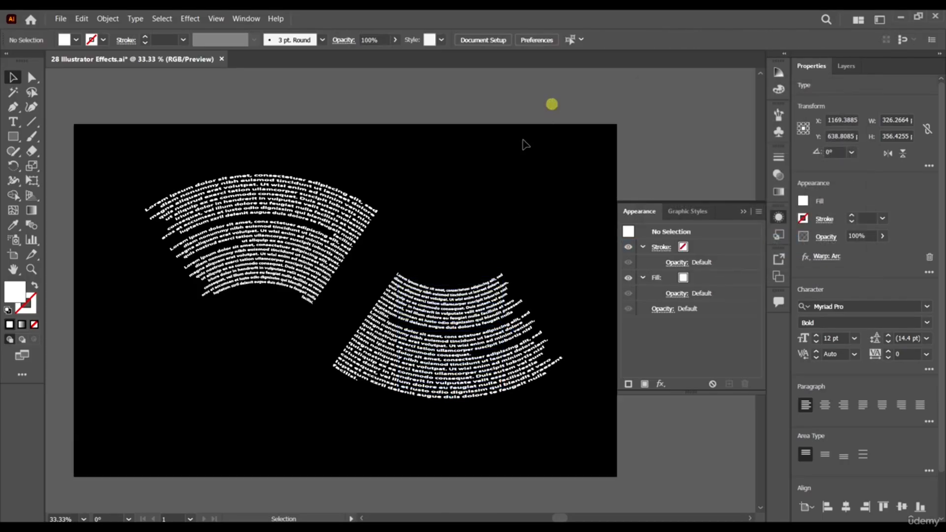
# Move the downward-bent text block up against the other block's right edge to form a continuous wave.
pyautogui.scroll(2, 395, 285)
pyautogui.moveTo(418, 333); pyautogui.dragTo(380, 215)
pyautogui.moveTo(415, 335); pyautogui.dragTo(414, 335)
pyautogui.hotkey('ctrl', '-')
pyautogui.hotkey('ctrl', '-')
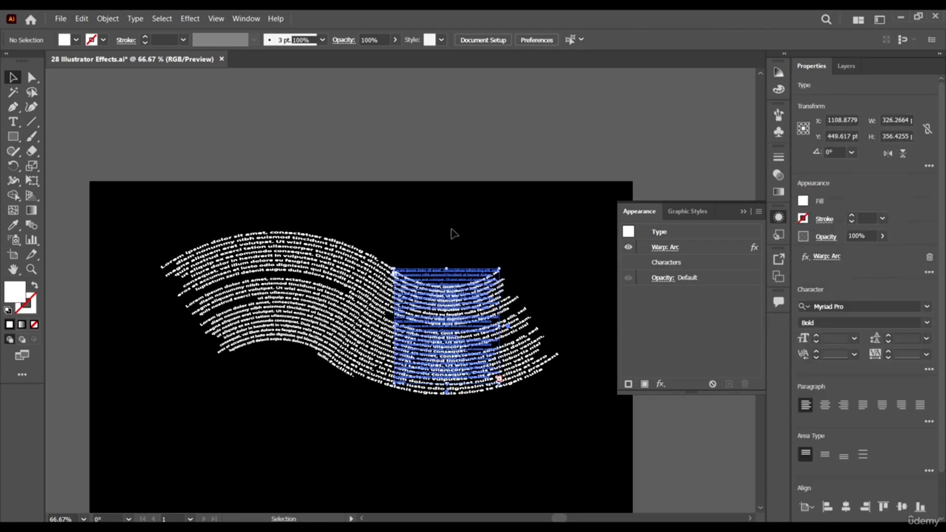
pyautogui.click(438, 139)
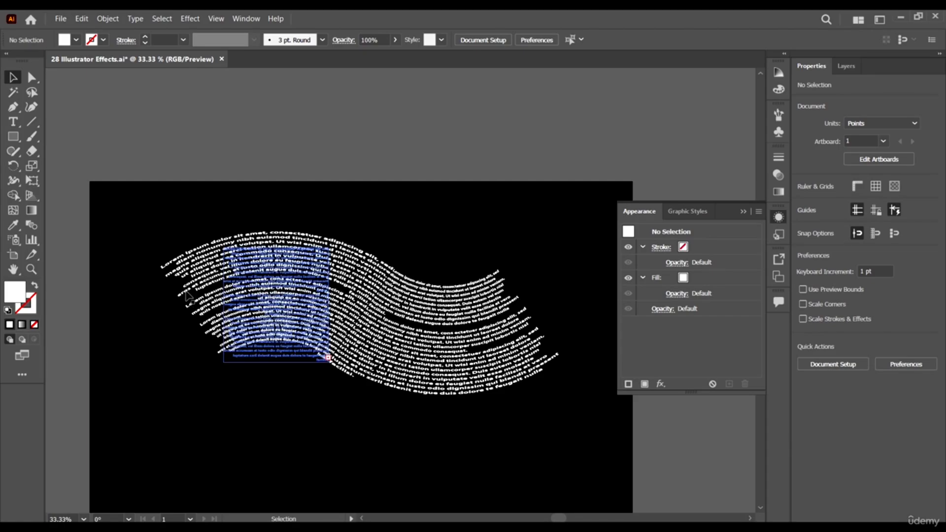
# Fine-tune the right text block's position at the seam so its lines continue those of the left block.
pyautogui.scroll(4, 356, 305)
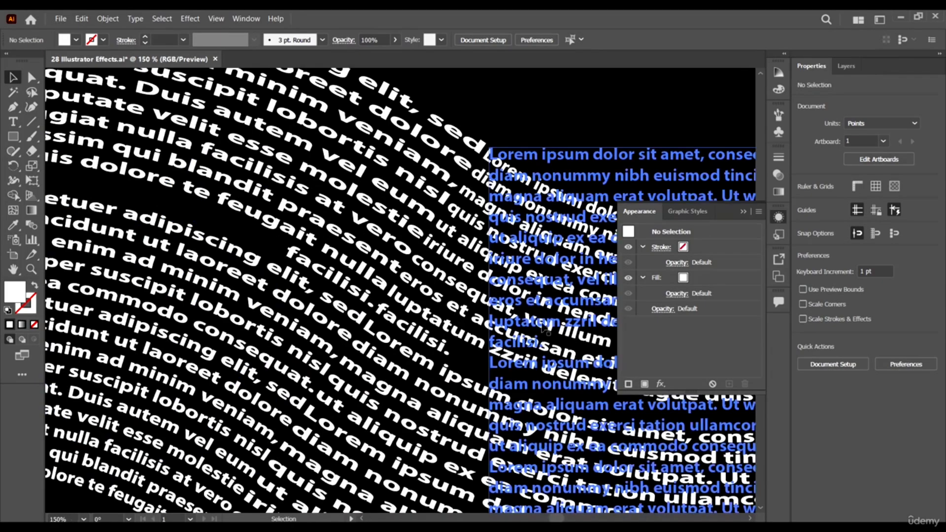
pyautogui.click(513, 320)
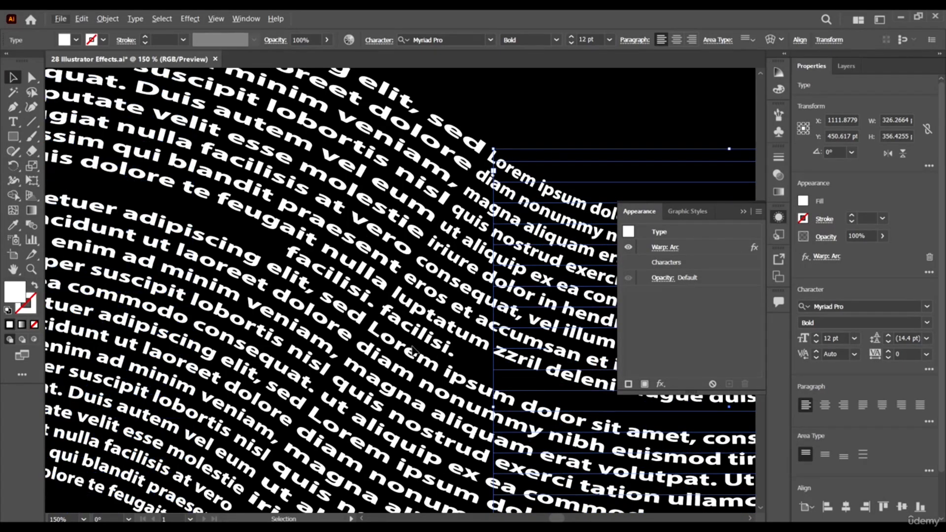
pyautogui.click(410, 329)
pyautogui.click(525, 137)
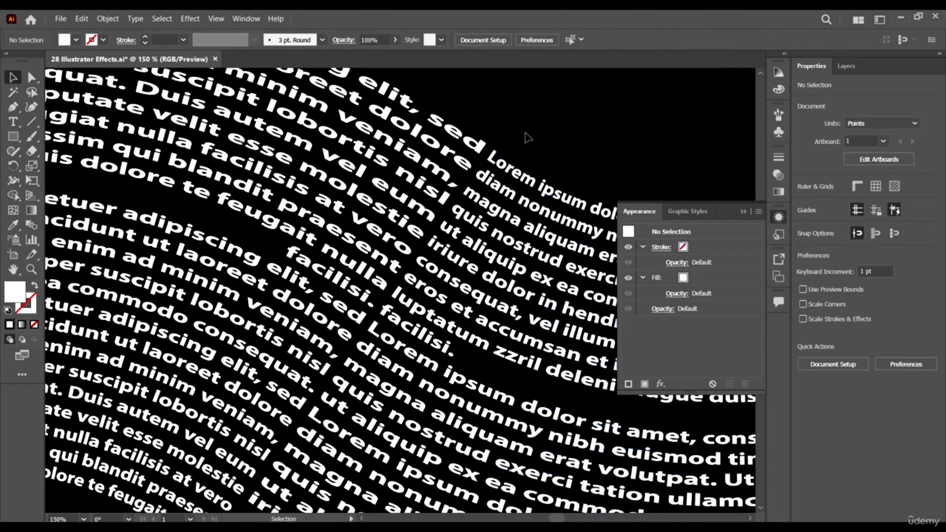
pyautogui.moveTo(507, 160); pyautogui.dragTo(510, 169)
pyautogui.hotkey('ctrl', '0')
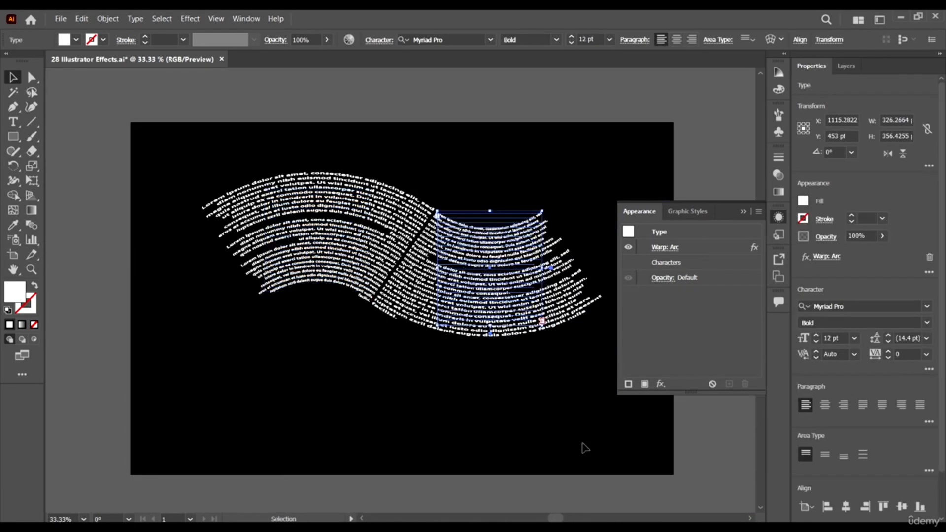
# Examine the joined wave shape from farther out and select both of its text blocks.
pyautogui.click(688, 431)
pyautogui.hscroll(2, 331, 302)
pyautogui.scroll(-2, 506, 303)
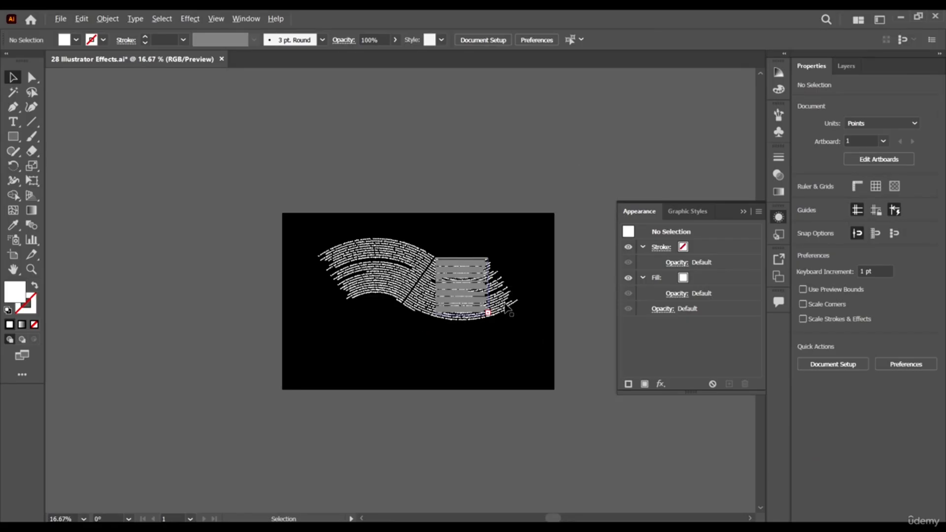
pyautogui.scroll(2, 446, 305)
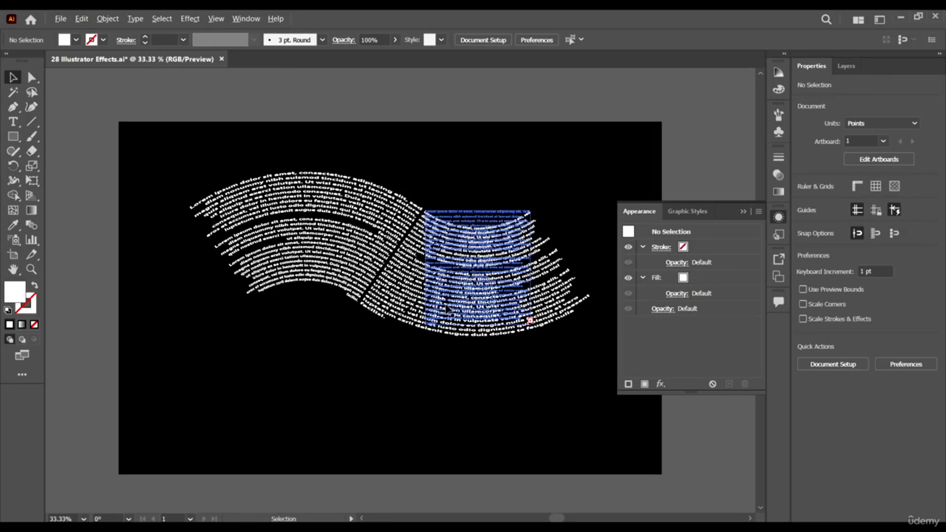
pyautogui.click(284, 233)
pyautogui.keyDown('shift'); pyautogui.click(398, 274); pyautogui.keyUp('shift')
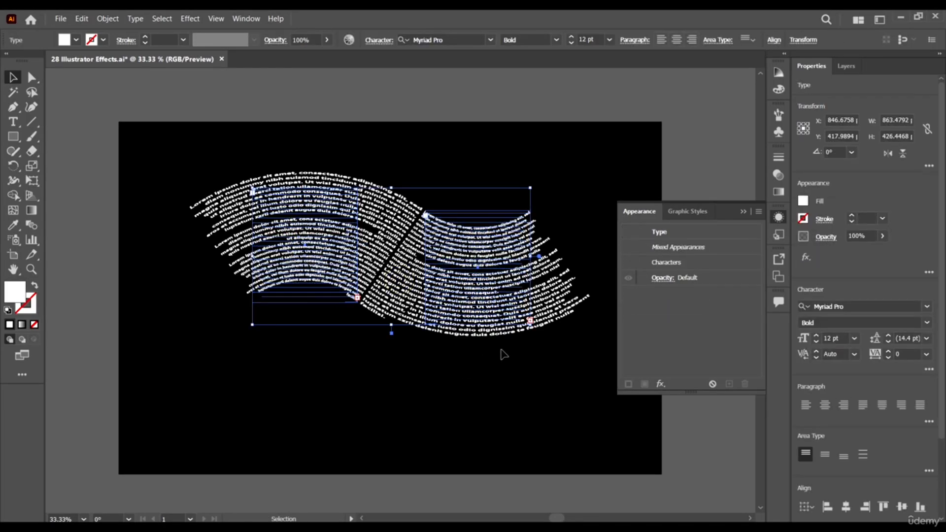
pyautogui.click(686, 431)
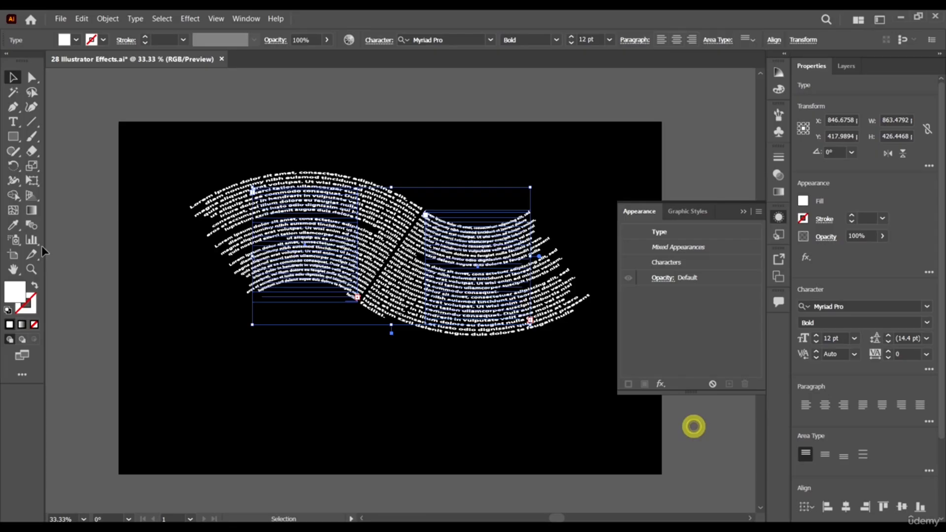
# Add the title "THE WAVE" below the wave, scale it to about 141.5 pt and fill it with white.
pyautogui.click(12, 121)
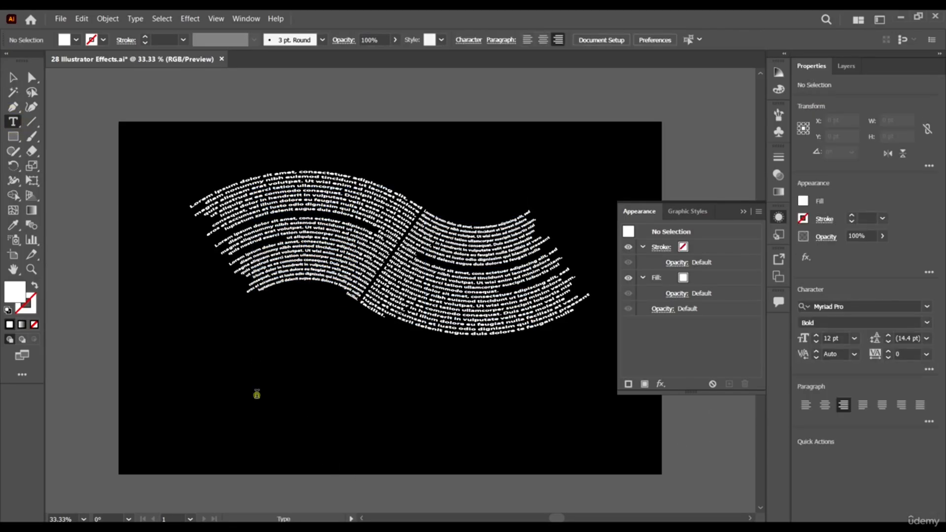
pyautogui.click(257, 394)
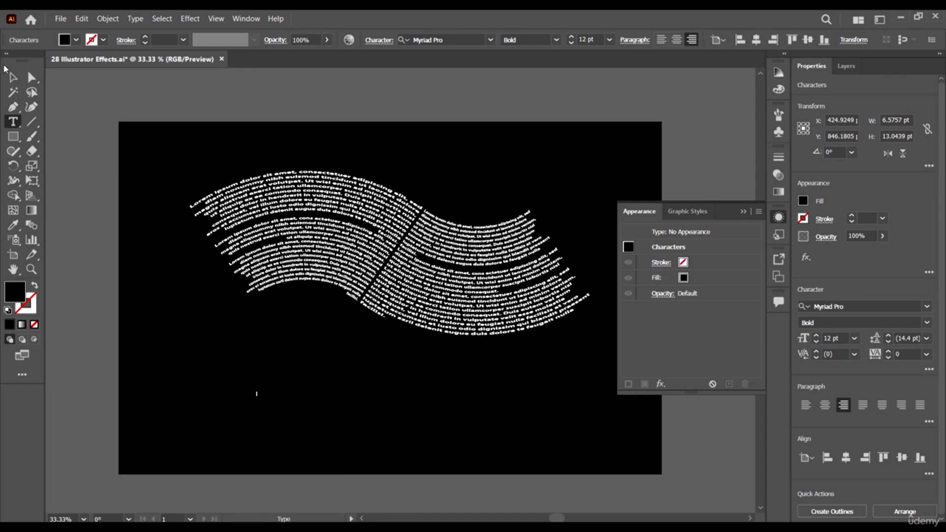
pyautogui.click(12, 77)
pyautogui.moveTo(257, 390); pyautogui.dragTo(446, 318)
pyautogui.click(76, 40)
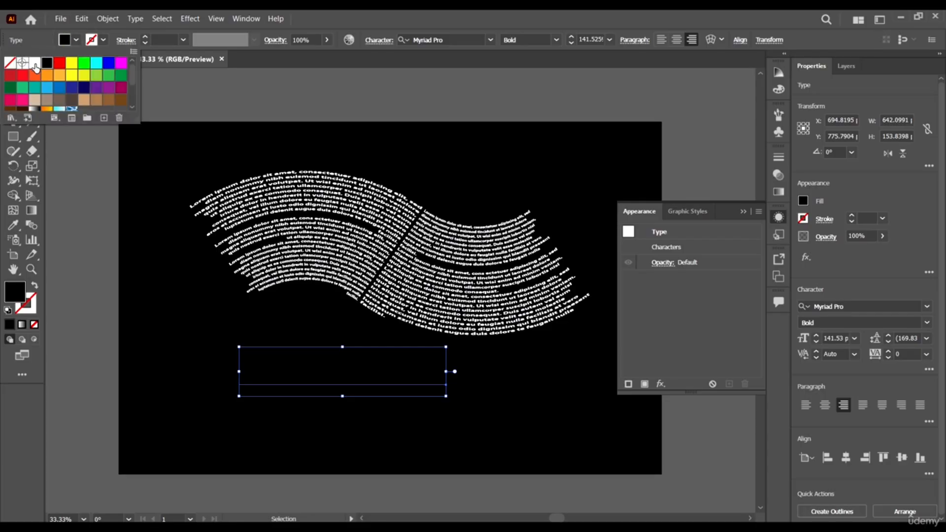
pyautogui.click(36, 68)
pyautogui.click(417, 96)
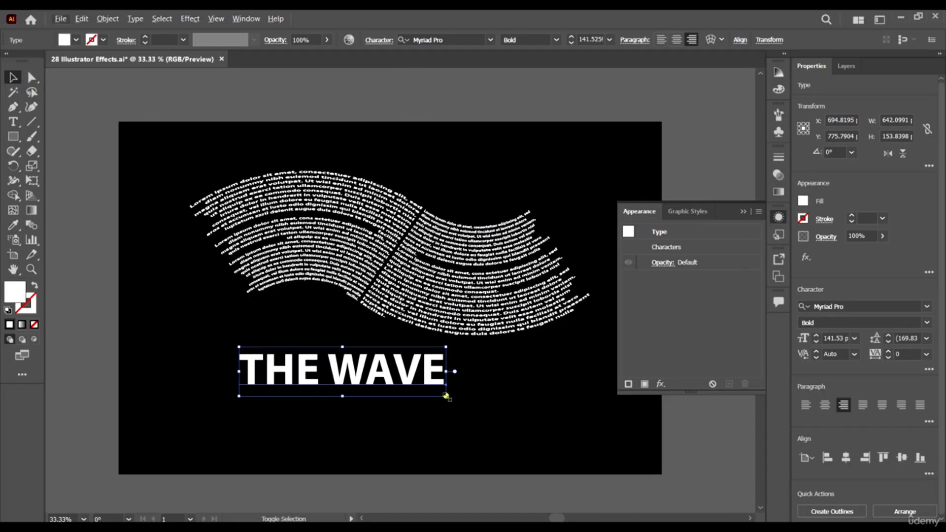
# Enlarge the title to about 184 pt, centre its paragraph and centre it horizontally on the artboard.
pyautogui.moveTo(446, 396); pyautogui.dragTo(508, 432)
pyautogui.click(676, 39)
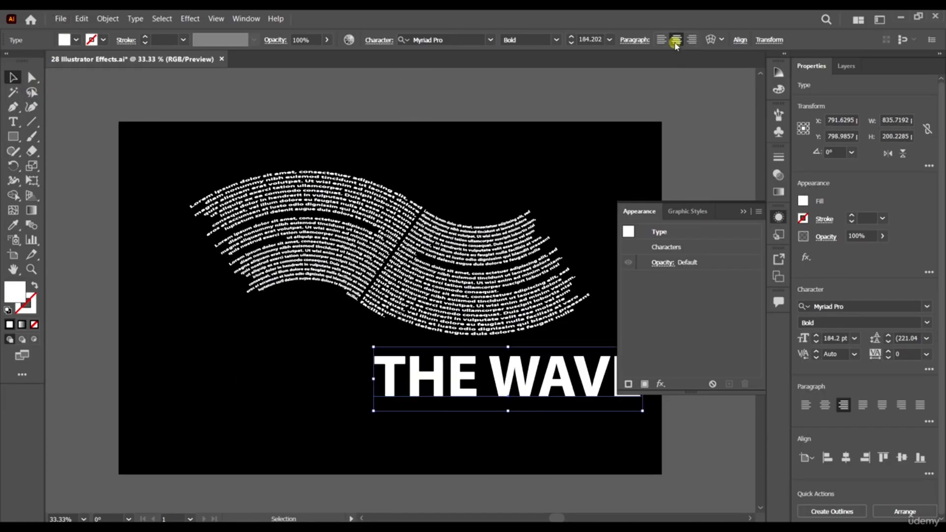
pyautogui.click(827, 457)
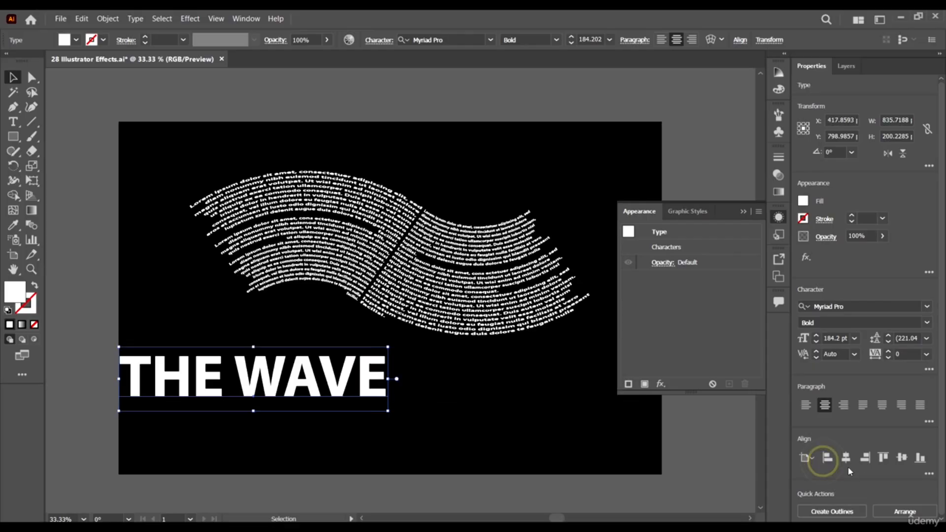
pyautogui.click(846, 457)
# Move the title "THE WAVE" slightly lower beneath the wave shape.
pyautogui.click(704, 451)
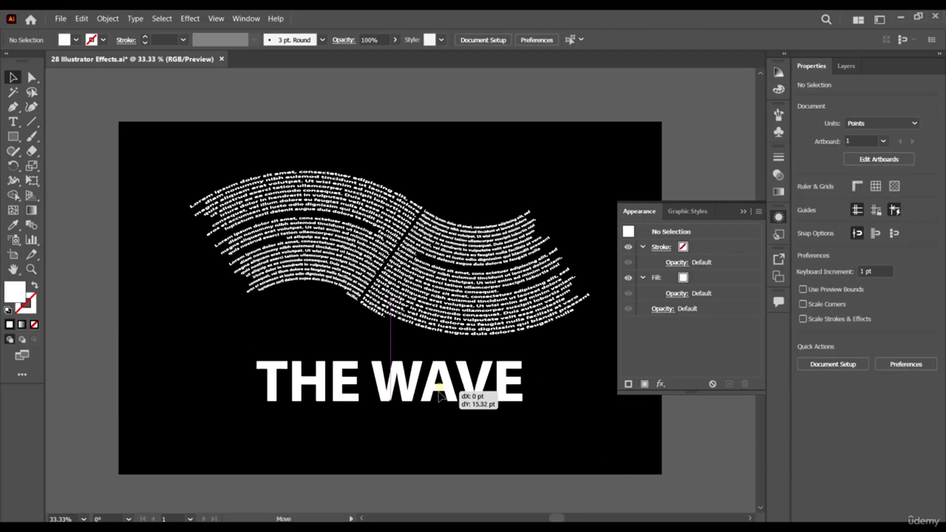
pyautogui.click(469, 401)
pyautogui.moveTo(550, 427); pyautogui.dragTo(497, 426)
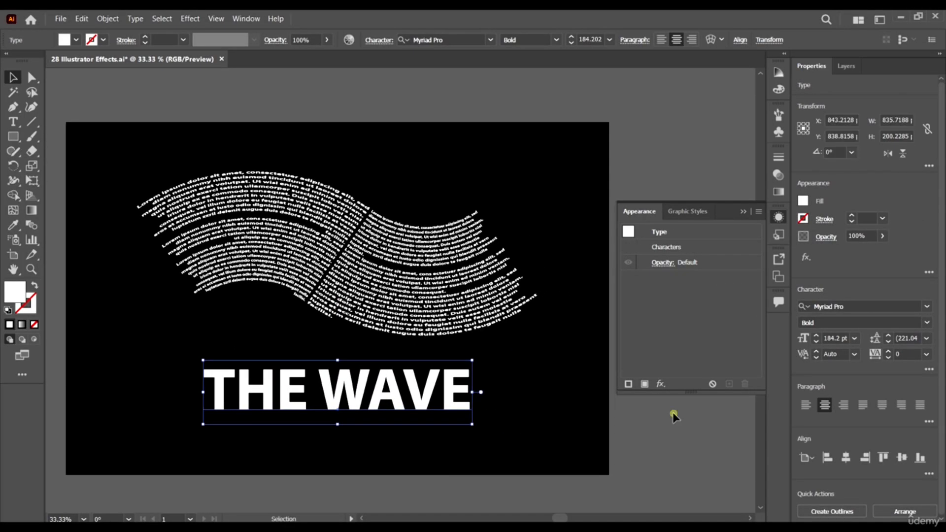
pyautogui.click(671, 412)
# Copy the word "WAVE" from the title and delete it there, keeping only "THE".
pyautogui.click(397, 382)
pyautogui.doubleClick(402, 392)
pyautogui.moveTo(315, 382); pyautogui.dragTo(530, 385)
pyautogui.hotkey('ctrl', 'c')
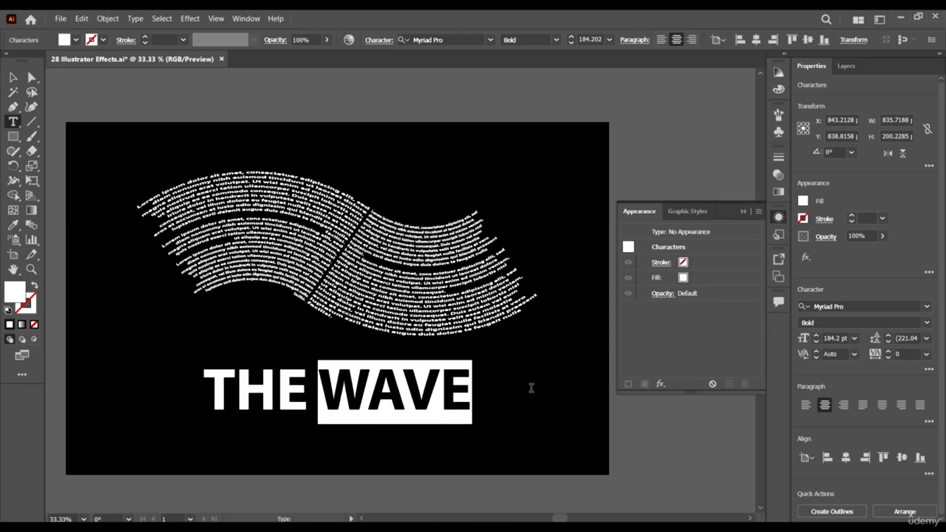
pyautogui.press('BackSpace')
pyautogui.press('BackSpace')
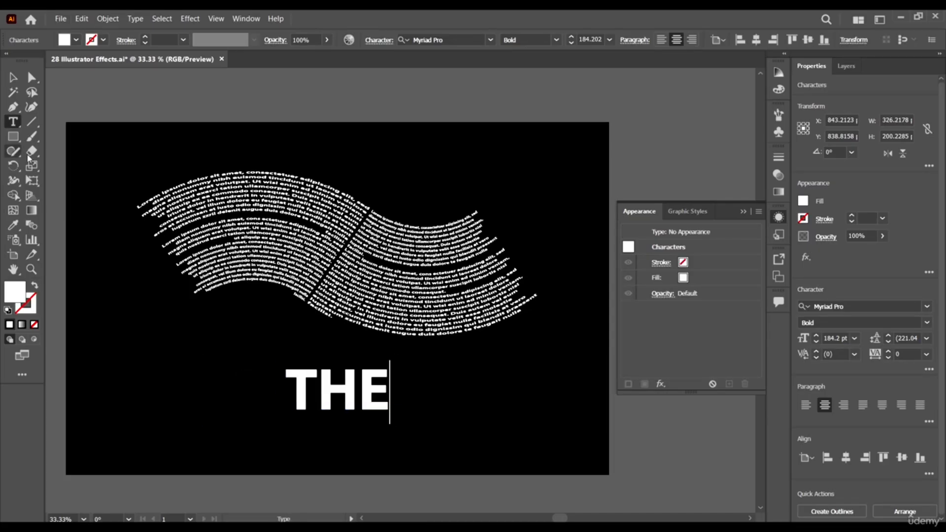
# Paste "WAVE" as a separate text object to the left of "THE".
pyautogui.click(13, 77)
pyautogui.click(110, 87)
pyautogui.click(15, 121)
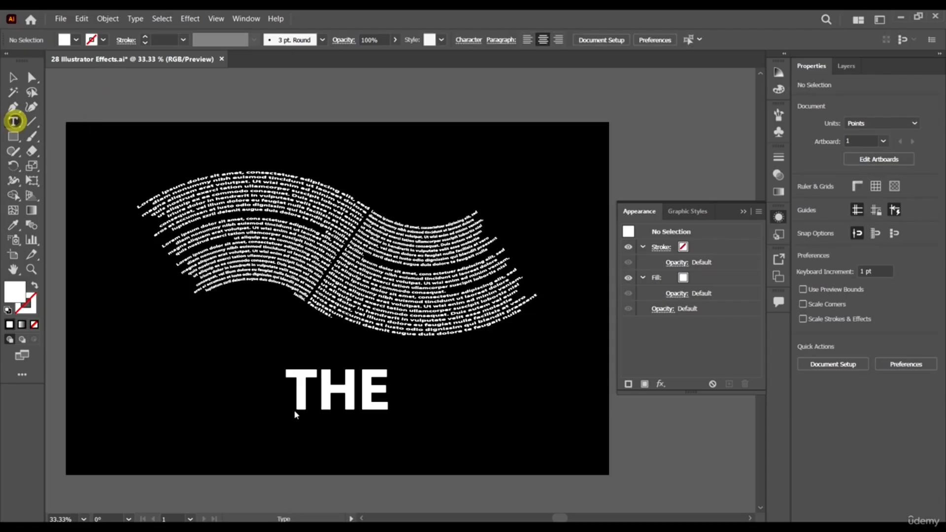
pyautogui.click(182, 410)
pyautogui.hotkey('ctrl', 'v')
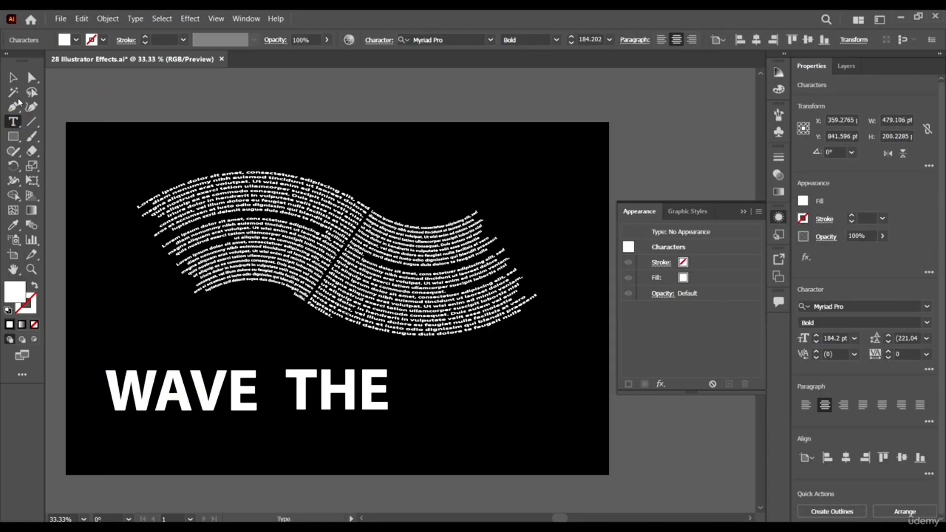
# Place "THE" above "WAVE" and shrink it to about 89 pt.
pyautogui.click(13, 78)
pyautogui.moveTo(357, 401); pyautogui.dragTo(276, 342)
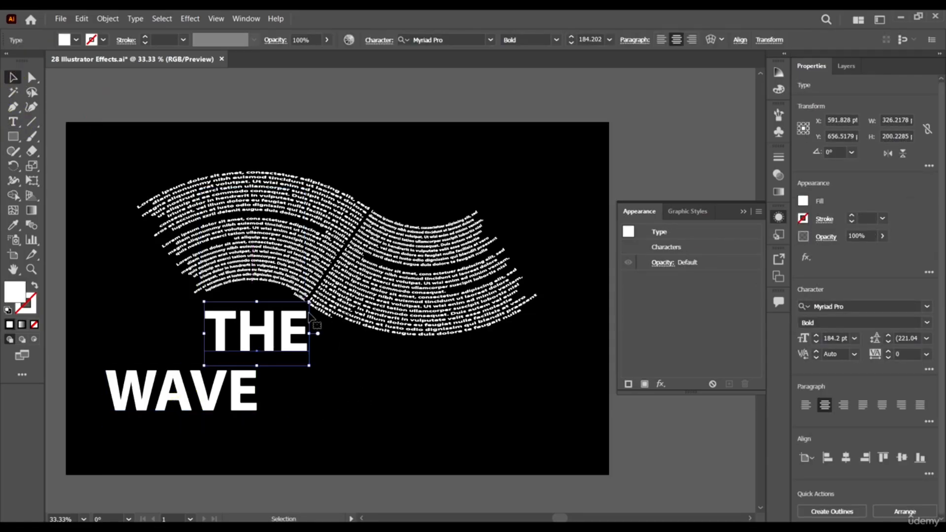
pyautogui.moveTo(309, 301); pyautogui.dragTo(241, 347)
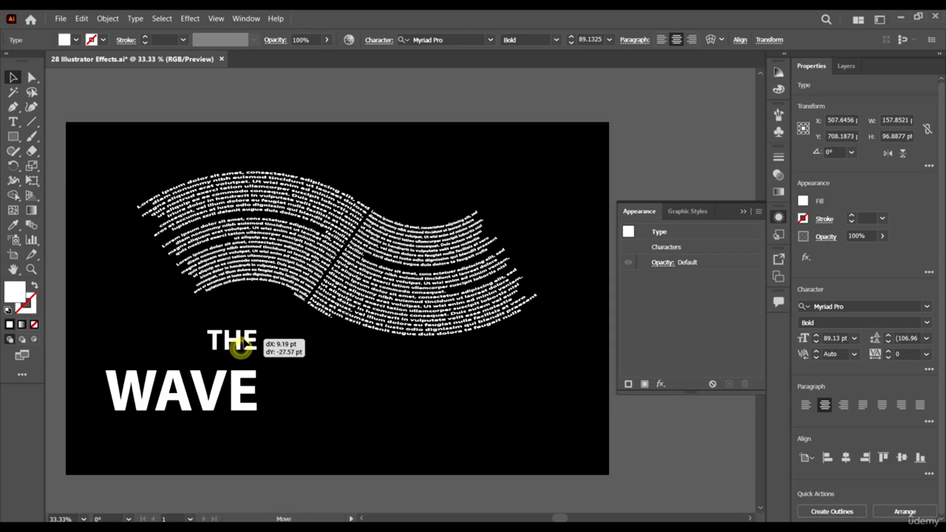
# Move "WAVE" beneath "THE" and enlarge it to about 283 pt, lined up with the left edge of "THE".
pyautogui.moveTo(234, 385); pyautogui.dragTo(378, 391)
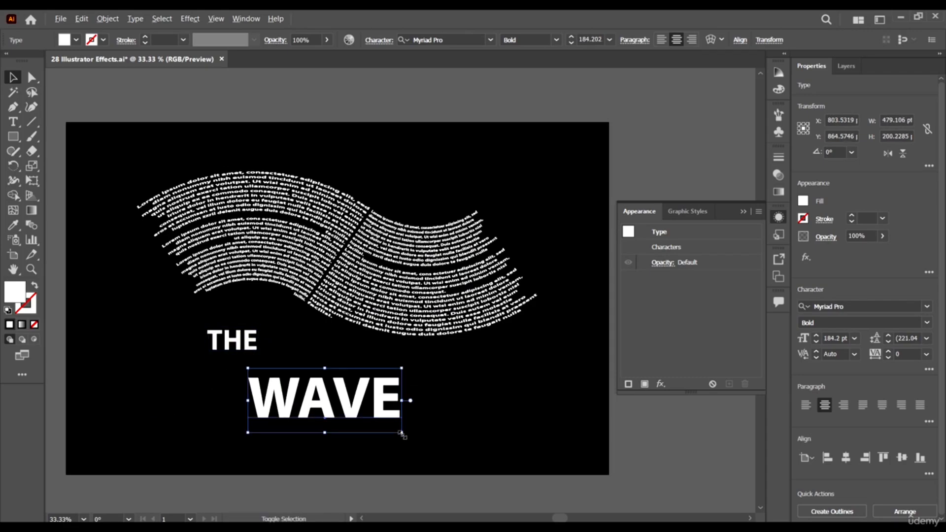
pyautogui.moveTo(401, 434); pyautogui.dragTo(447, 445)
pyautogui.click(710, 416)
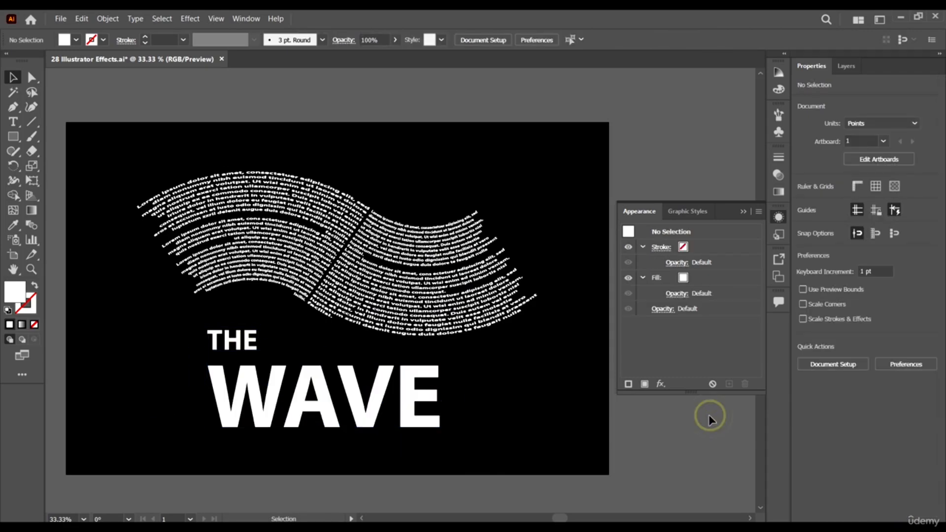
# Start an Arc warp on the "WAVE" text and set its horizontal bend to about -14%.
pyautogui.click(360, 397)
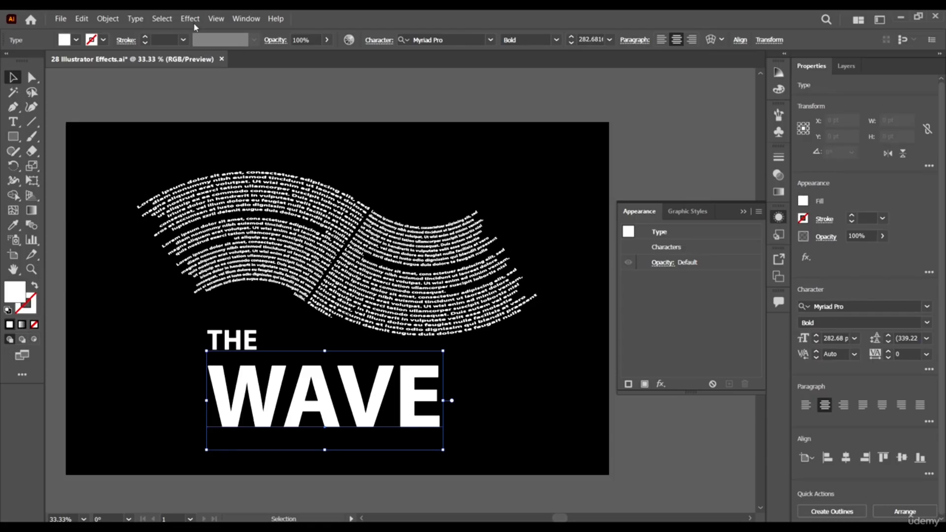
pyautogui.click(190, 18)
pyautogui.moveTo(249, 202)
pyautogui.click(358, 202)
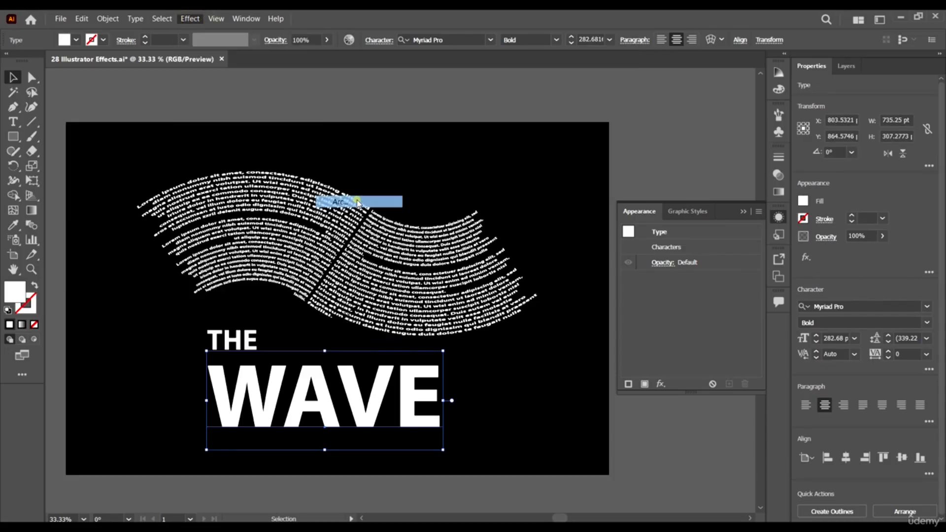
pyautogui.moveTo(794, 96); pyautogui.dragTo(811, 83)
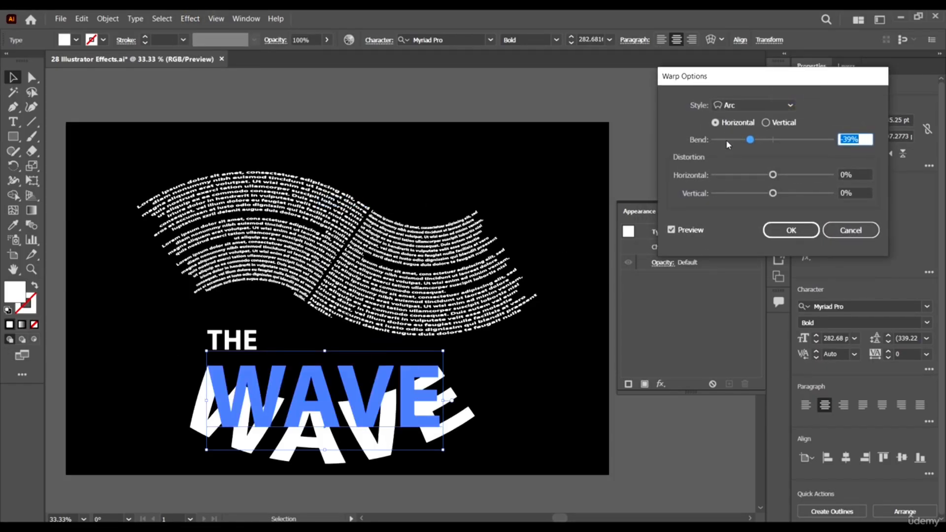
pyautogui.moveTo(730, 138); pyautogui.dragTo(769, 141)
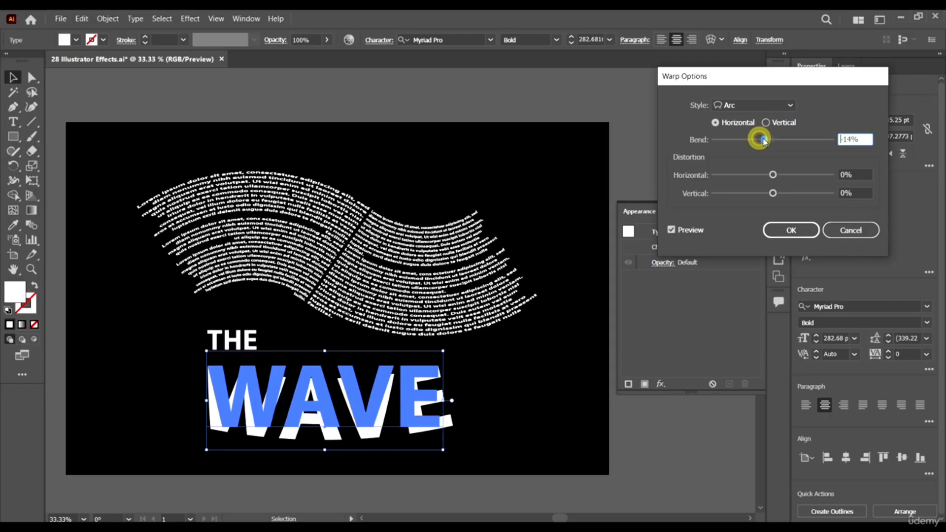
# Switch the warp on "WAVE" to the Wave style, raise the bend to a strong positive value, and apply it.
pyautogui.click(746, 106)
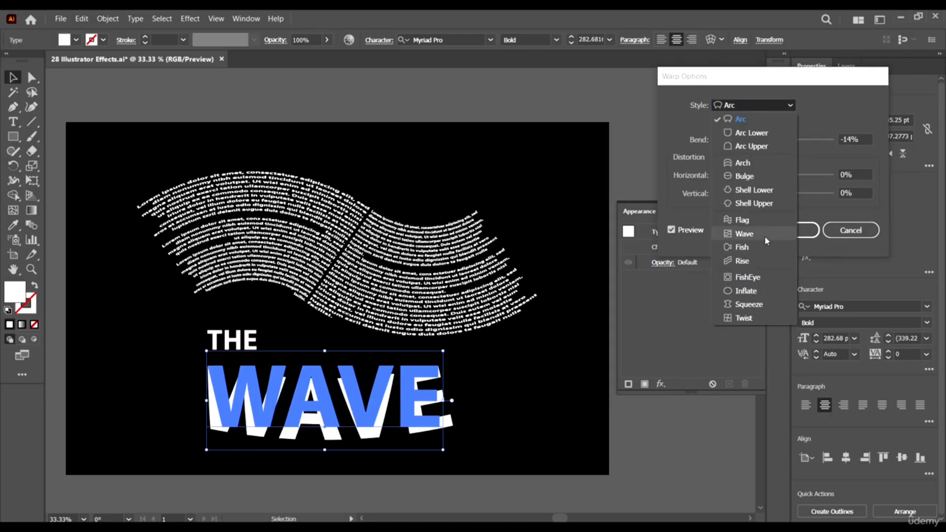
pyautogui.click(743, 233)
pyautogui.click(741, 106)
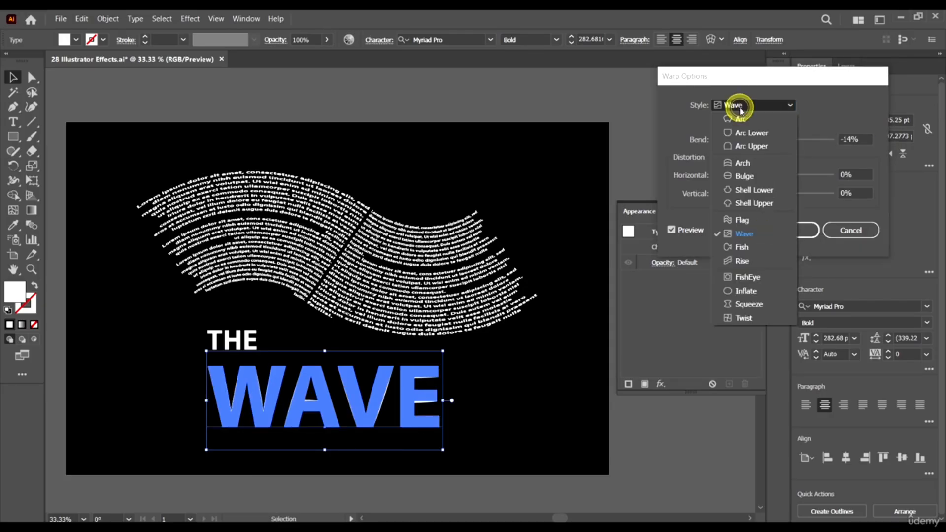
pyautogui.click(739, 105)
pyautogui.moveTo(763, 139); pyautogui.dragTo(818, 139)
pyautogui.click(790, 230)
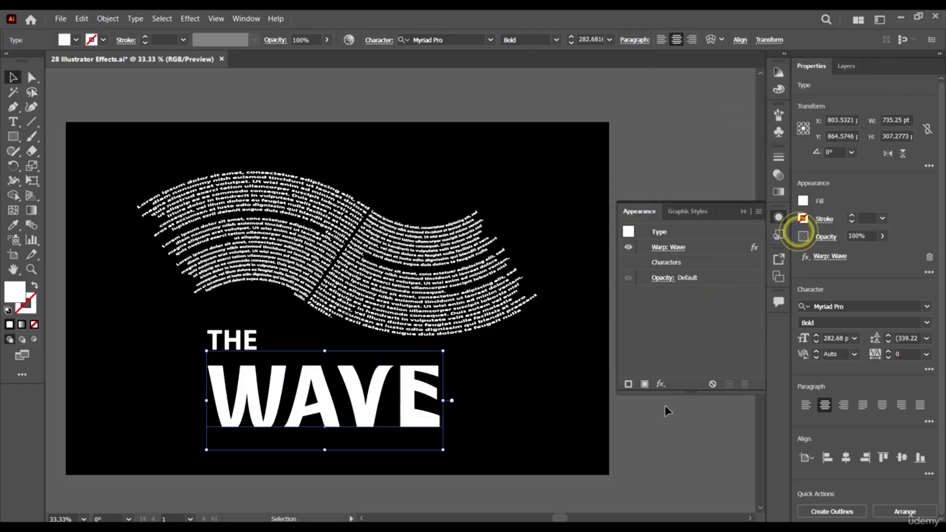
pyautogui.click(663, 407)
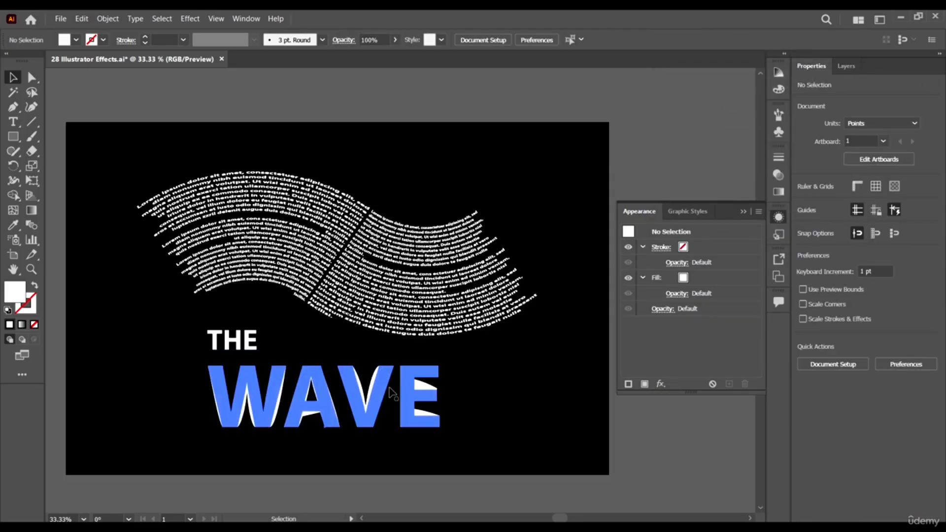
# Move the warped "WAVE" up about 17 pt towards "THE" and expand its appearance.
pyautogui.click(415, 399)
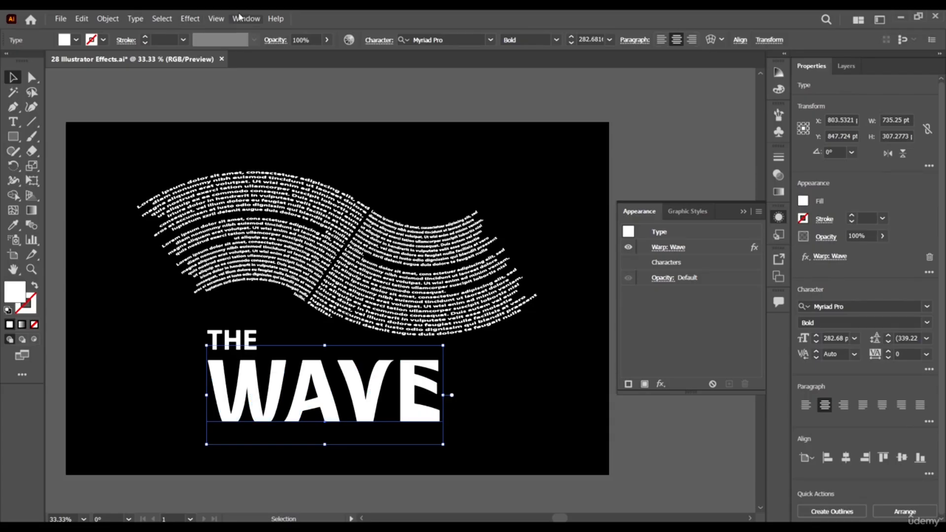
pyautogui.click(190, 19)
pyautogui.click(333, 13)
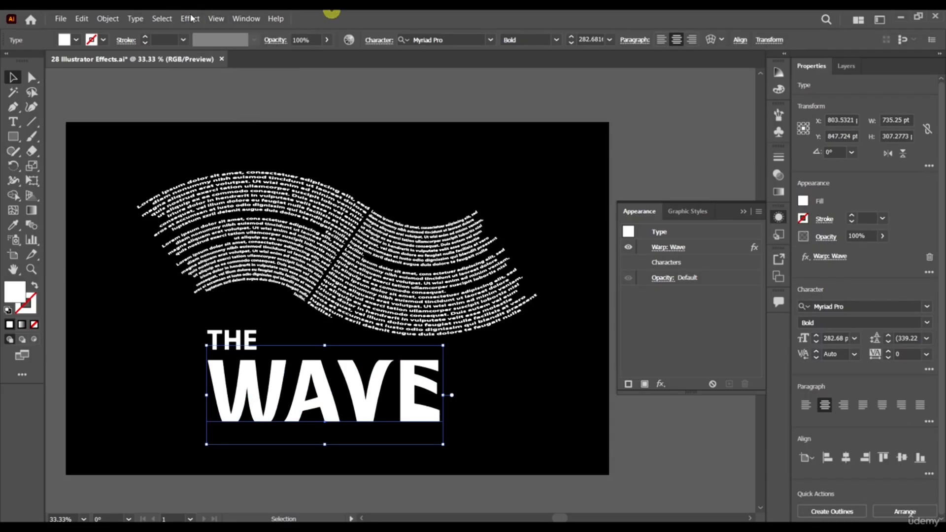
pyautogui.click(103, 18)
pyautogui.click(143, 156)
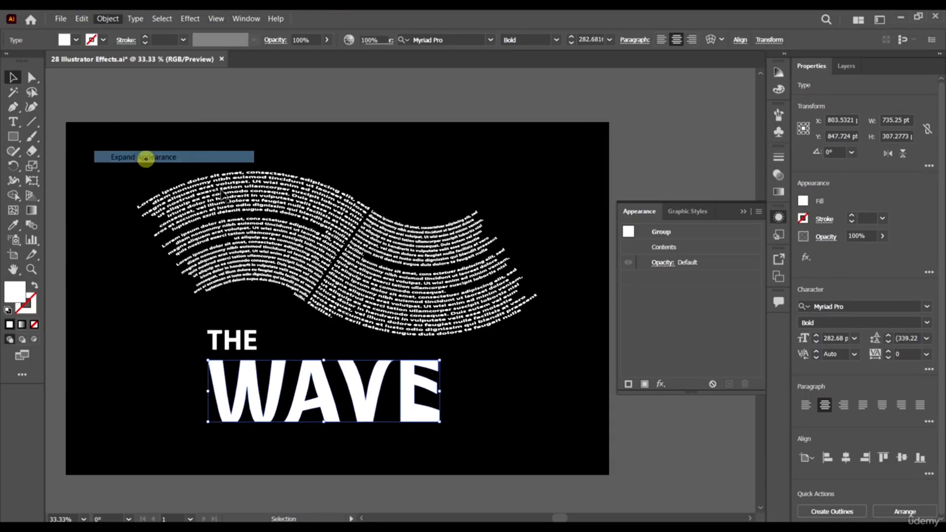
pyautogui.click(190, 18)
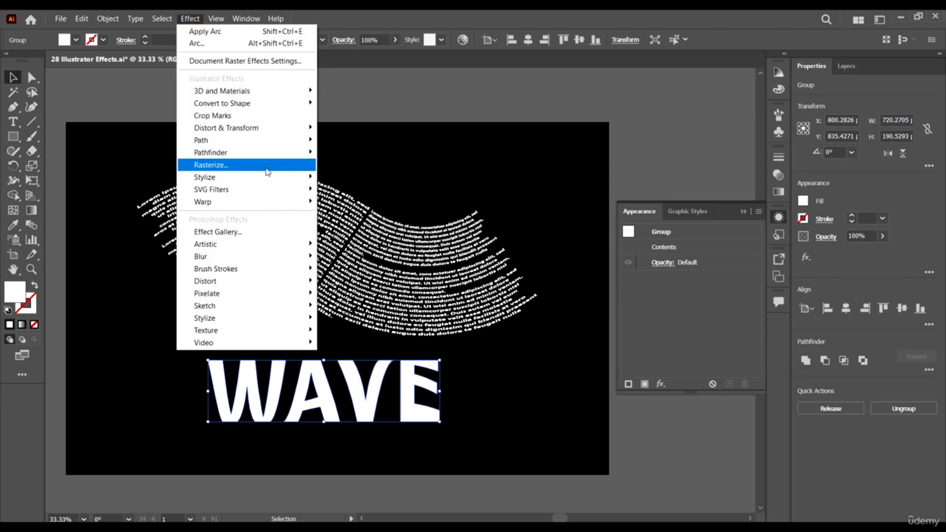
pyautogui.moveTo(305, 189)
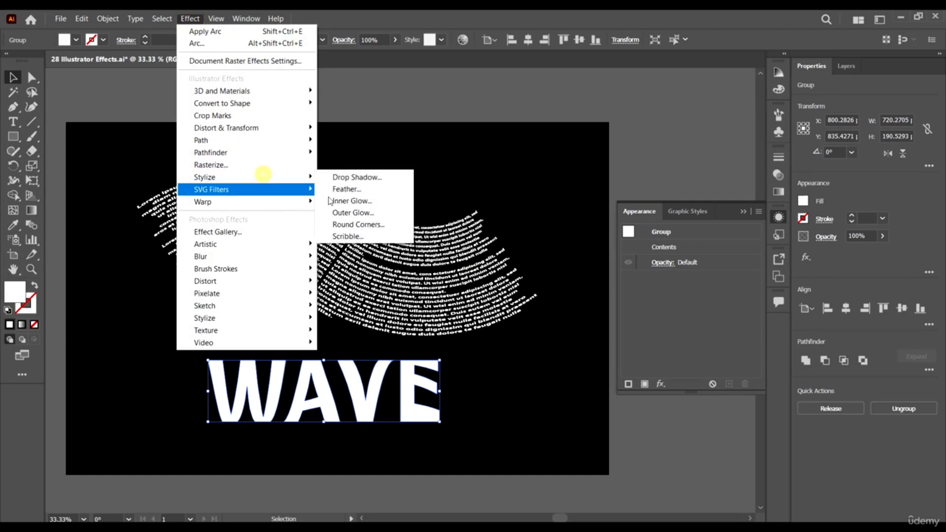
pyautogui.click(368, 213)
pyautogui.click(61, 18)
pyautogui.click(385, 12)
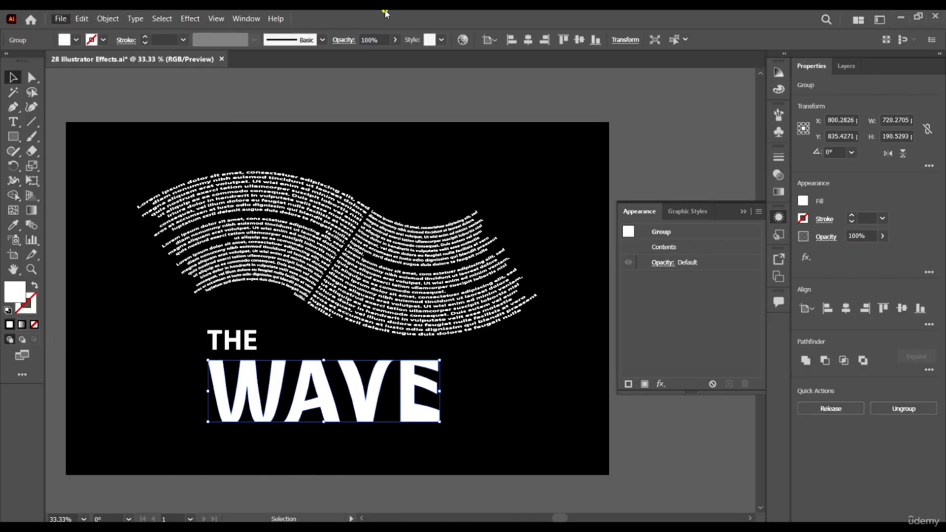
# Fill the expanded "WAVE" letters with black.
pyautogui.click(76, 40)
pyautogui.click(45, 62)
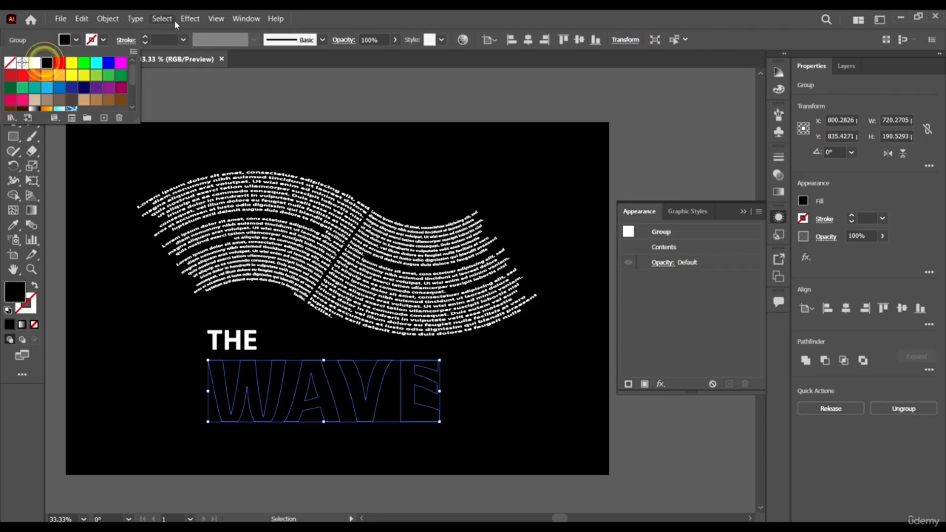
pyautogui.click(185, 19)
pyautogui.click(185, 18)
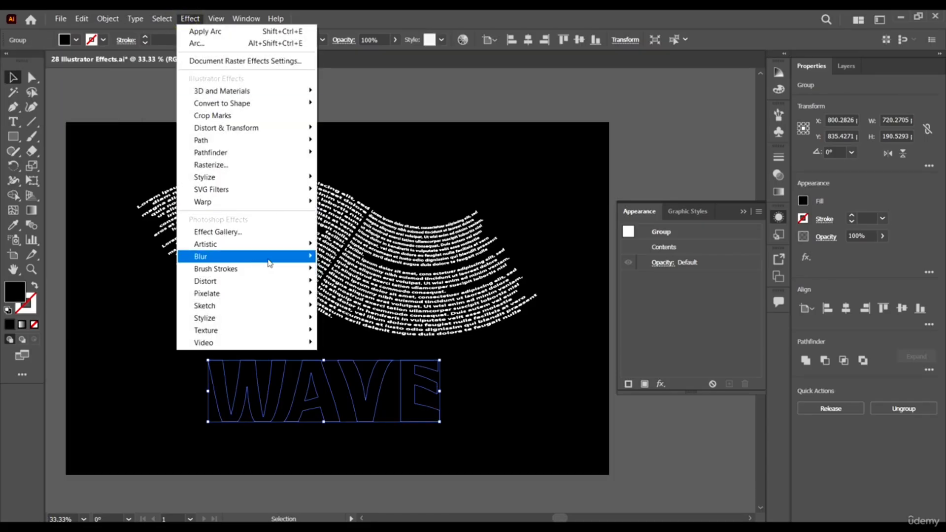
pyautogui.moveTo(268, 257)
pyautogui.moveTo(265, 178)
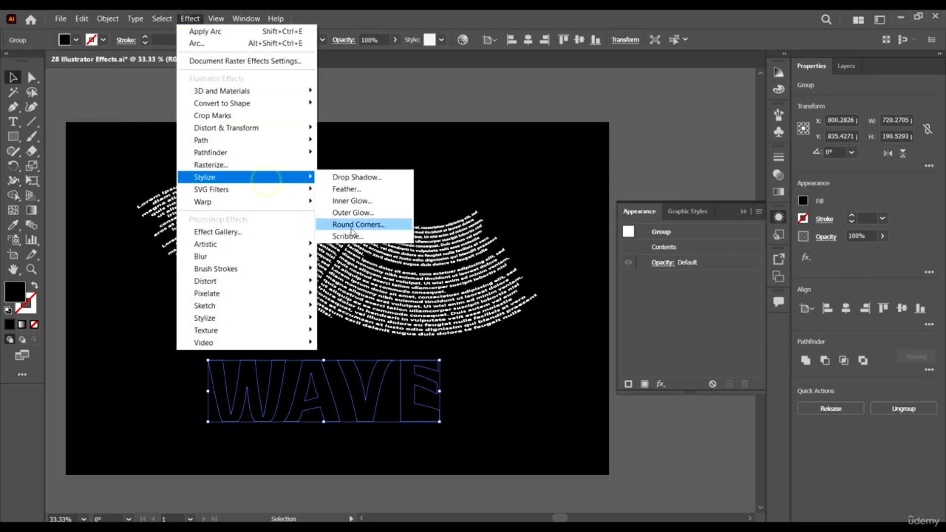
pyautogui.click(368, 213)
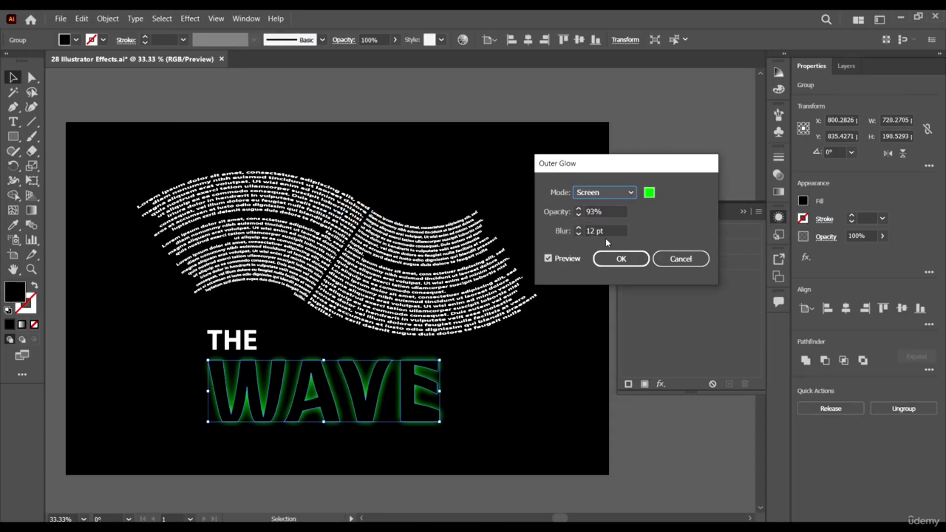
pyautogui.click(680, 259)
# Apply a green Inner Glow to "WAVE" from the center, in Screen mode with 83% opacity and 12 pt blur.
pyautogui.click(192, 18)
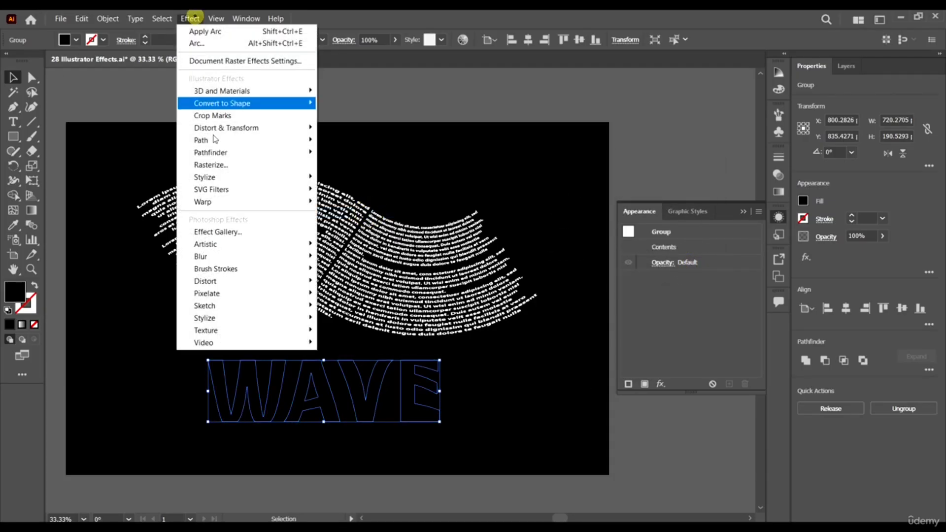
pyautogui.moveTo(229, 176)
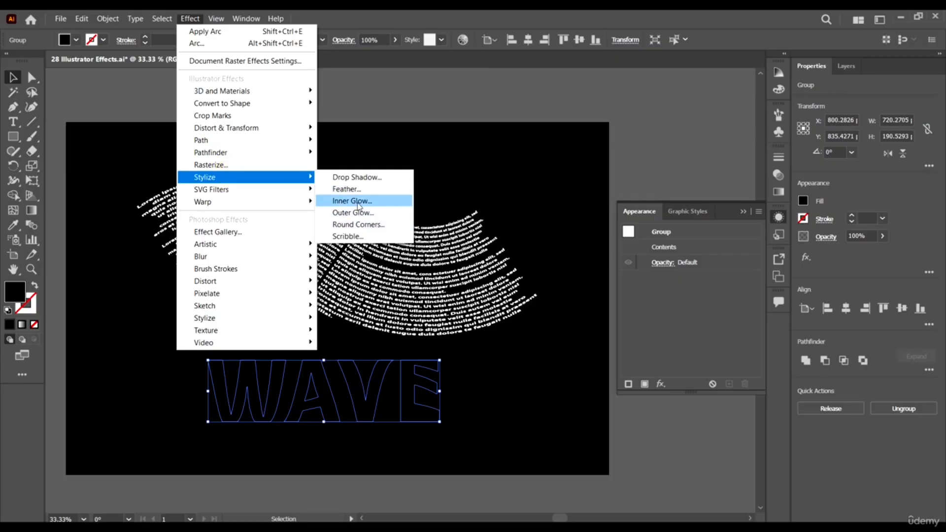
pyautogui.click(358, 201)
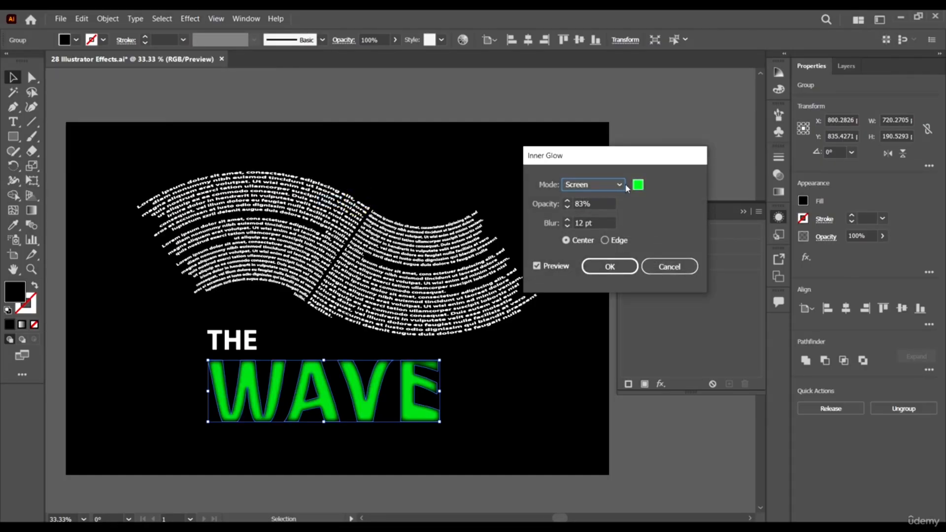
pyautogui.click(618, 241)
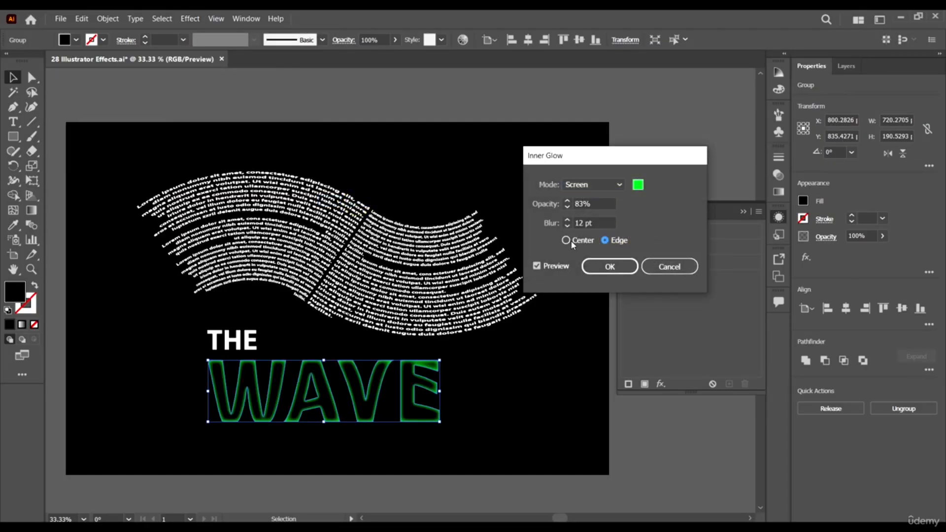
pyautogui.click(570, 240)
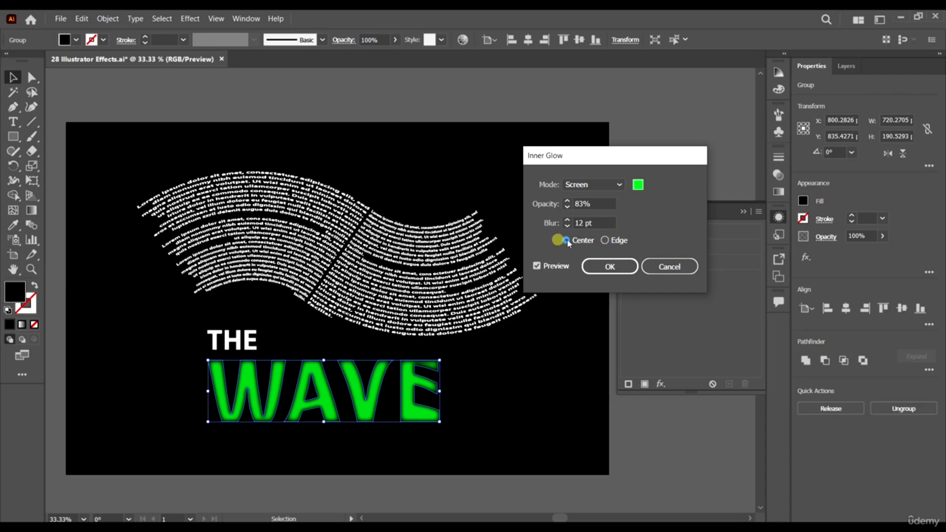
pyautogui.click(611, 267)
pyautogui.click(631, 461)
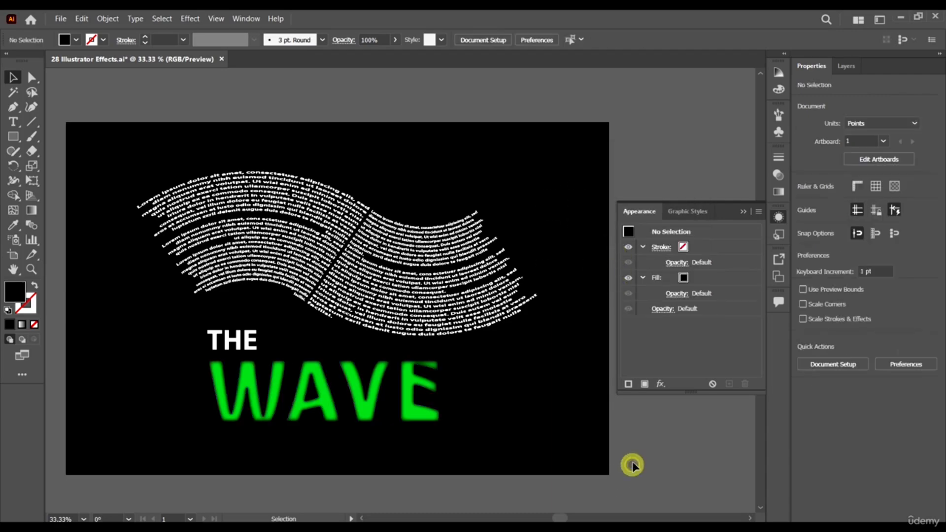
pyautogui.scroll(-2, 505, 269)
pyautogui.scroll(1, 569, 332)
pyautogui.scroll(1, 542, 332)
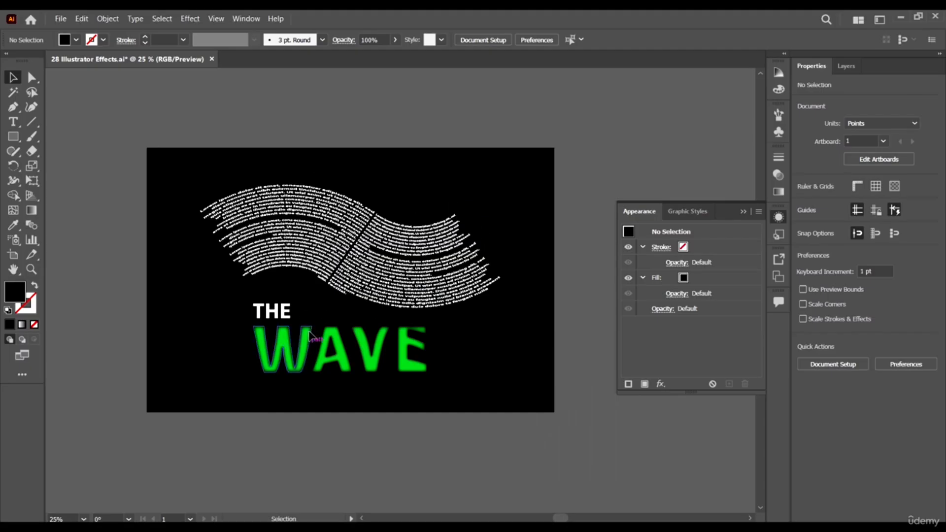
pyautogui.click(358, 359)
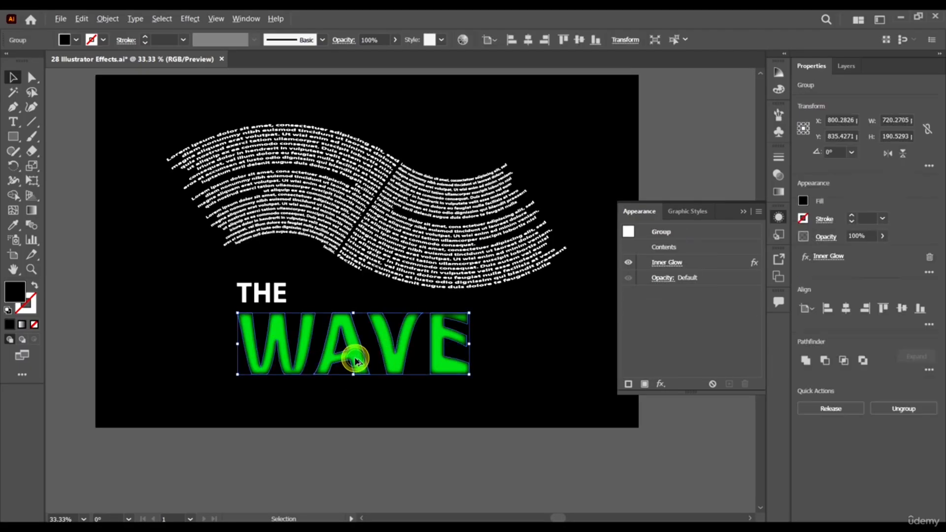
pyautogui.scroll(2, 355, 359)
pyautogui.click(190, 19)
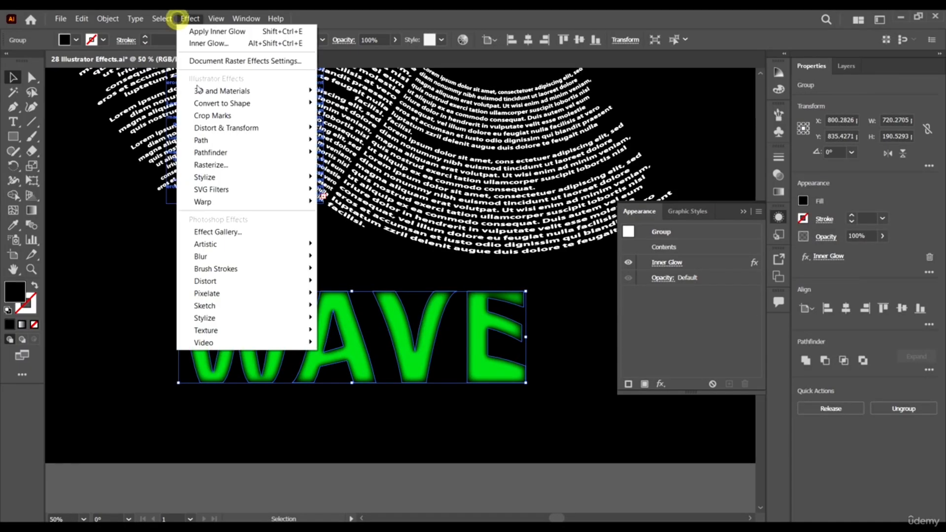
pyautogui.click(241, 177)
pyautogui.click(351, 237)
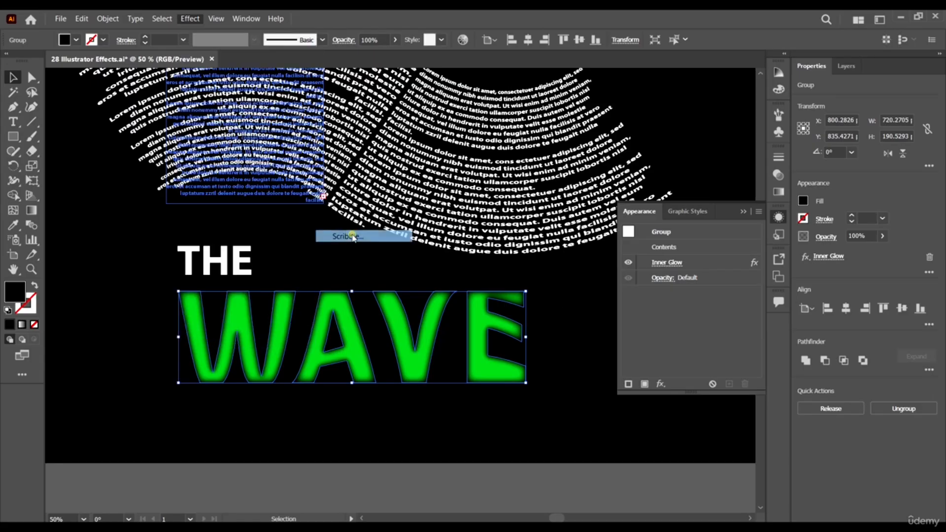
pyautogui.moveTo(764, 118); pyautogui.dragTo(752, 102)
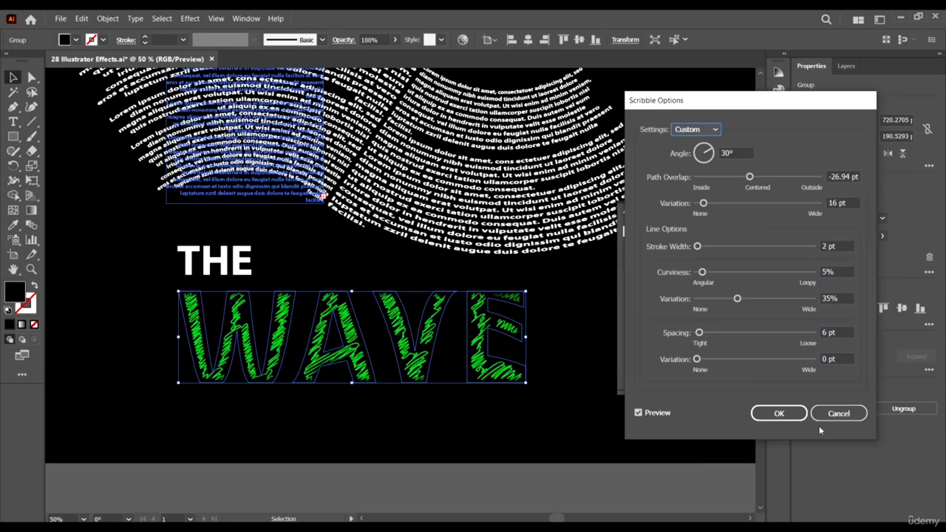
pyautogui.click(839, 415)
# Apply a Scribble effect to the glowing "WAVE" with custom settings: 30° angle, 2 pt stroke width and 6 pt spacing.
pyautogui.hotkey('ctrl', '-')
pyautogui.click(413, 406)
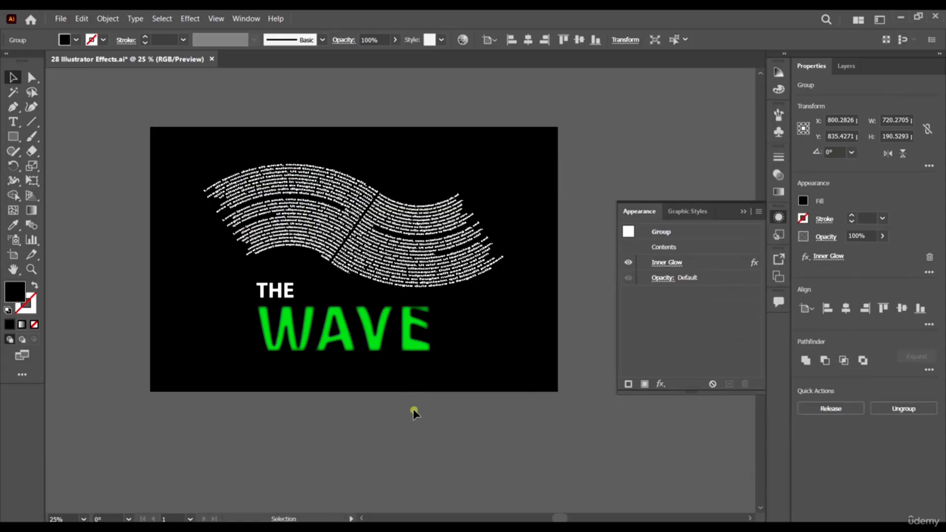
pyautogui.click(402, 337)
pyautogui.scroll(1, 401, 336)
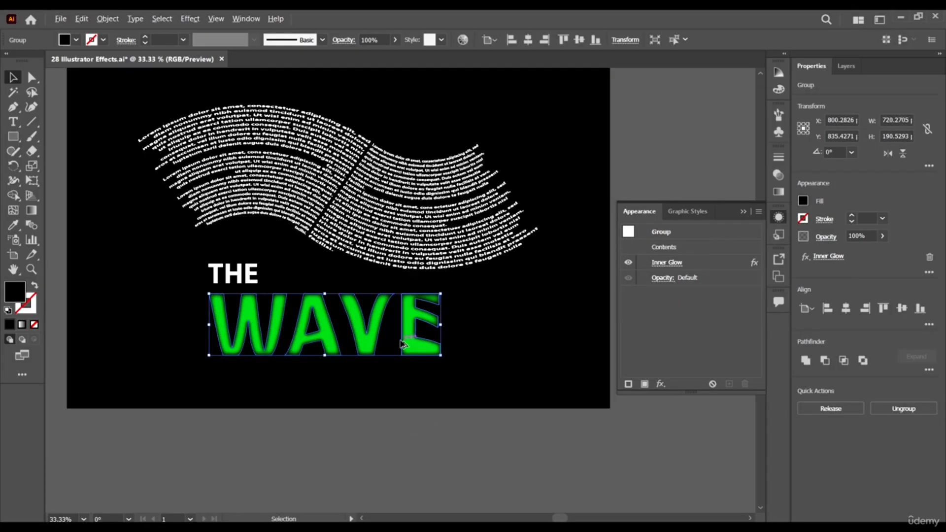
pyautogui.scroll(1, 401, 343)
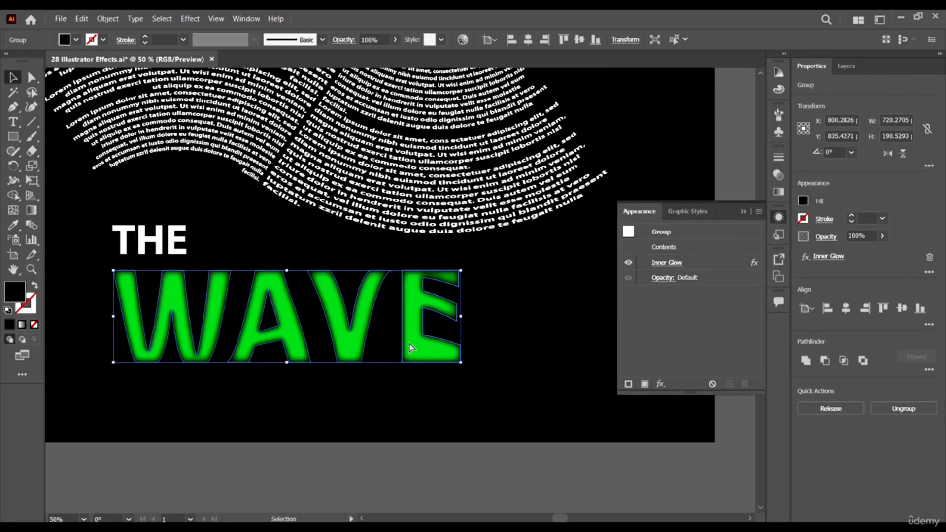
pyautogui.press('ctrl')
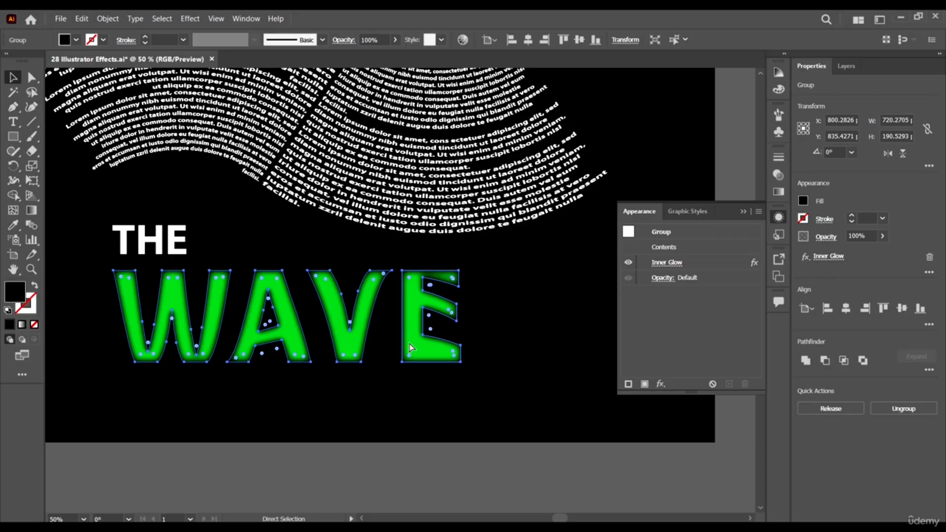
pyautogui.click(190, 18)
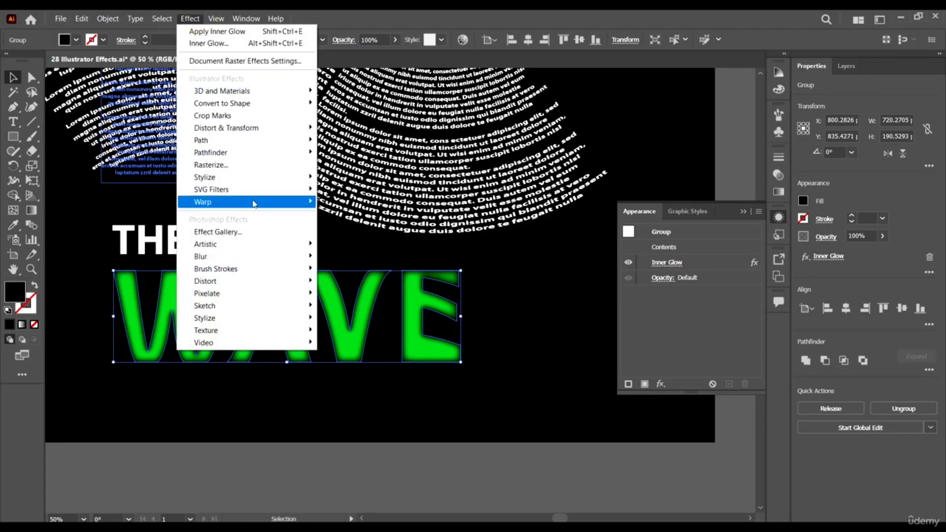
pyautogui.moveTo(249, 177)
pyautogui.click(353, 237)
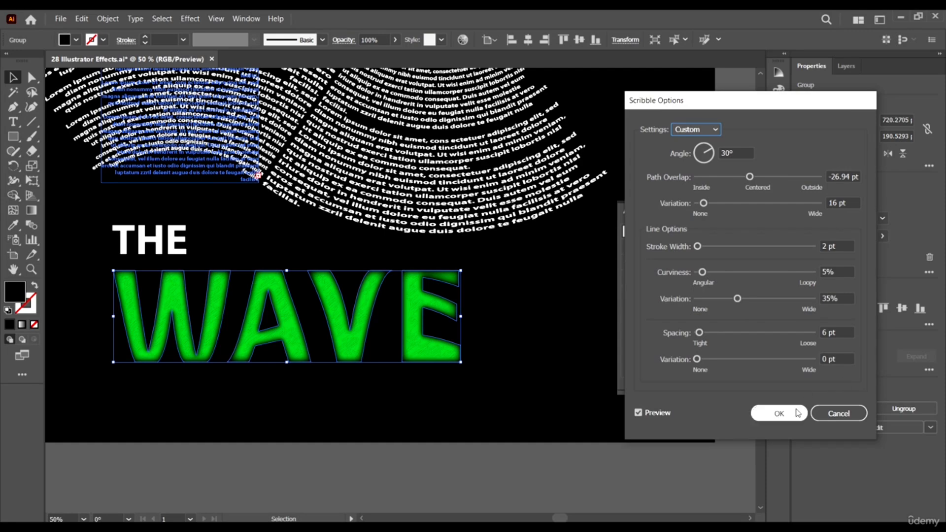
pyautogui.click(798, 413)
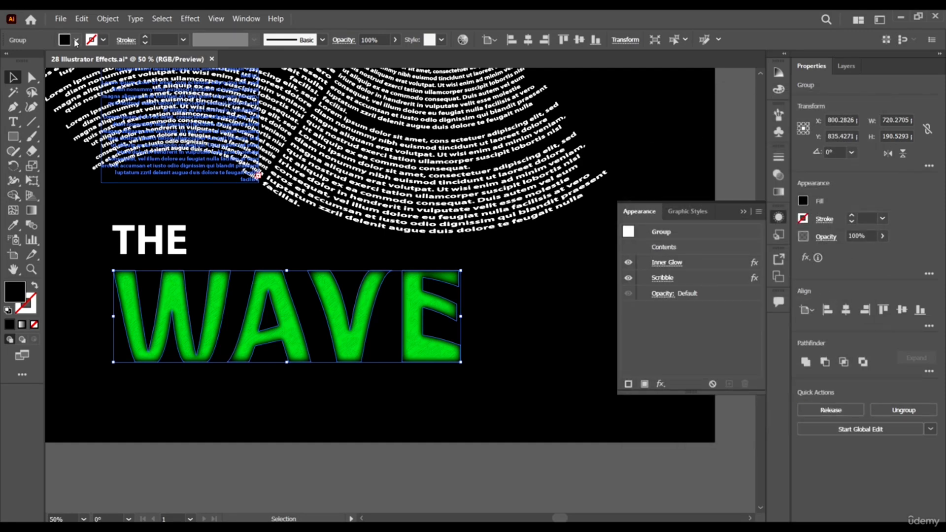
# Expand the appearance of "WAVE" so its glow and scribble become editable artwork, and deselect it.
pyautogui.click(107, 18)
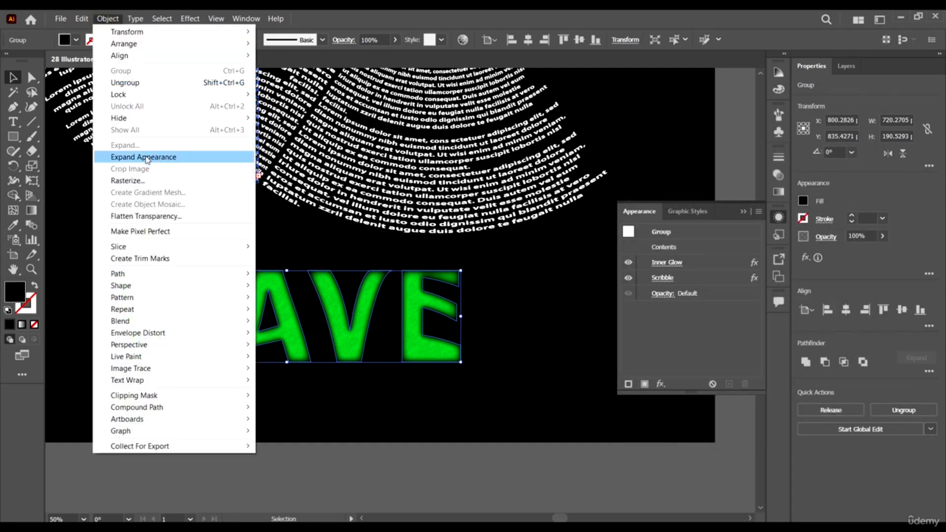
pyautogui.click(146, 157)
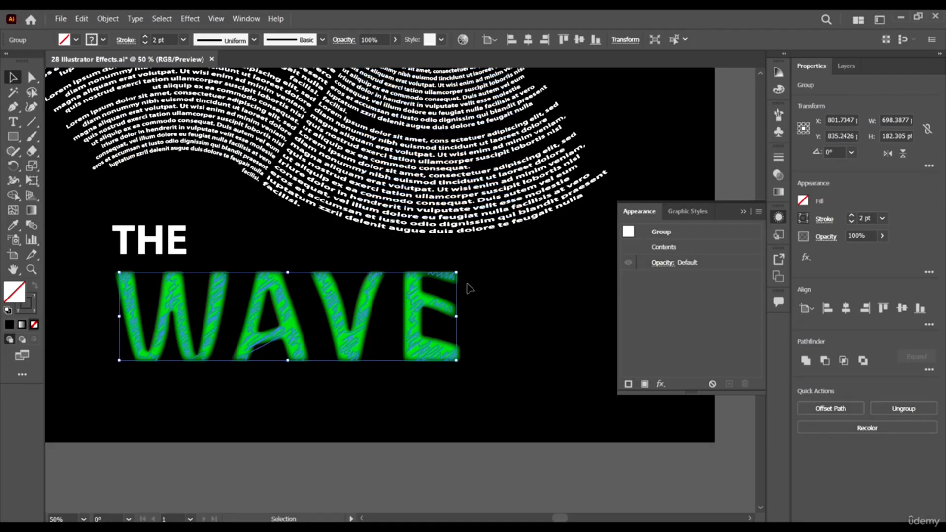
pyautogui.click(534, 487)
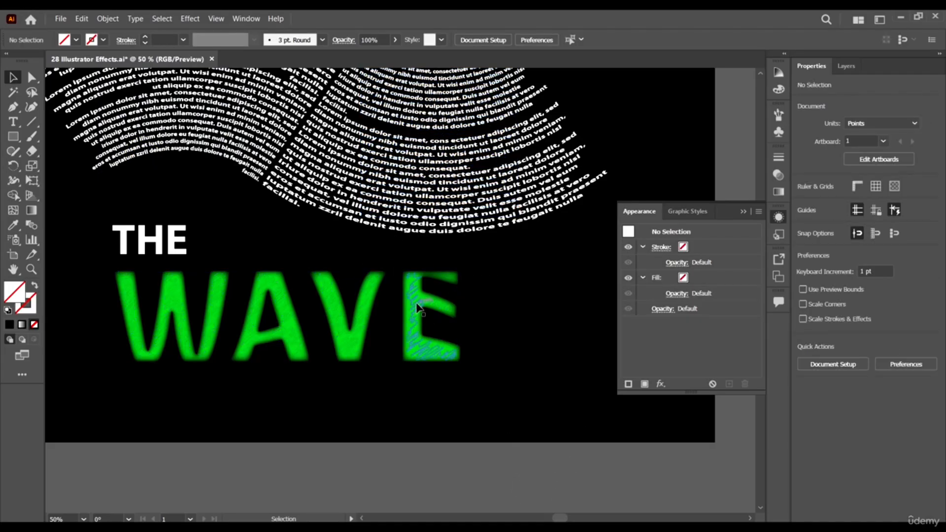
# Color the scribble strokes of the expanded "WAVE" black.
pyautogui.click(416, 303)
pyautogui.click(94, 39)
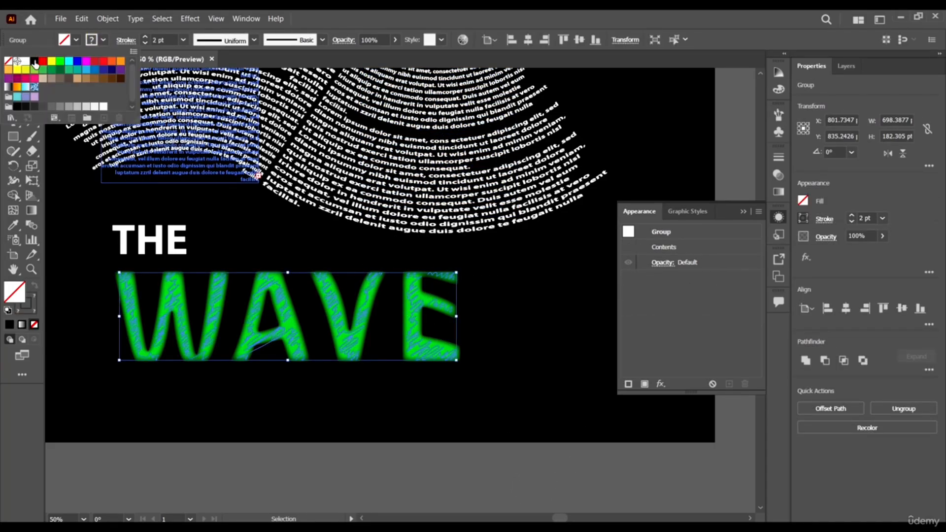
pyautogui.press('Escape')
pyautogui.click(344, 473)
pyautogui.scroll(-1, 501, 372)
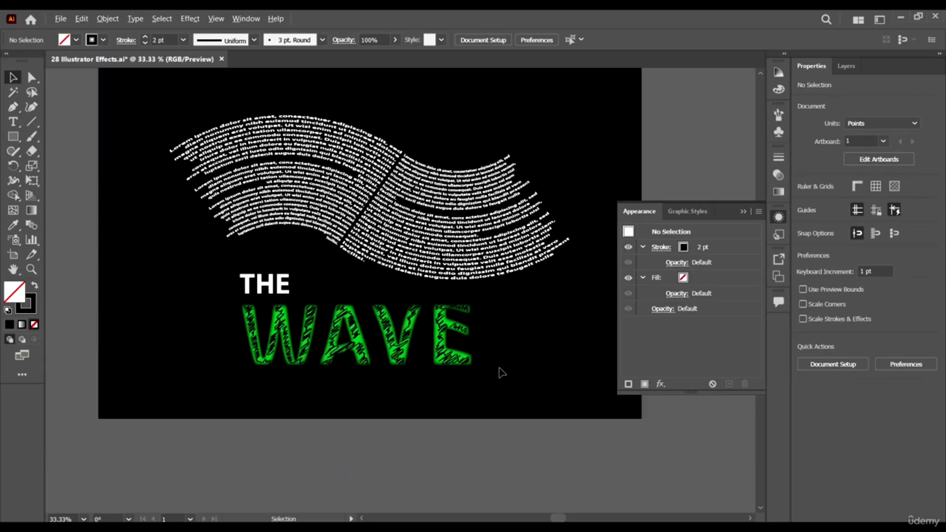
pyautogui.scroll(3, 634, 446)
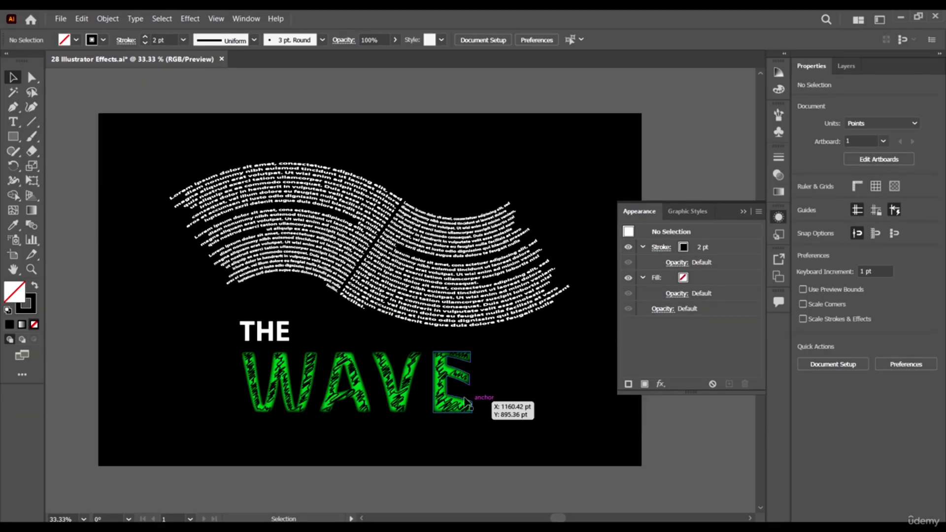
# Change the stroke color of the "WAVE" scribble lines to white.
pyautogui.click(446, 380)
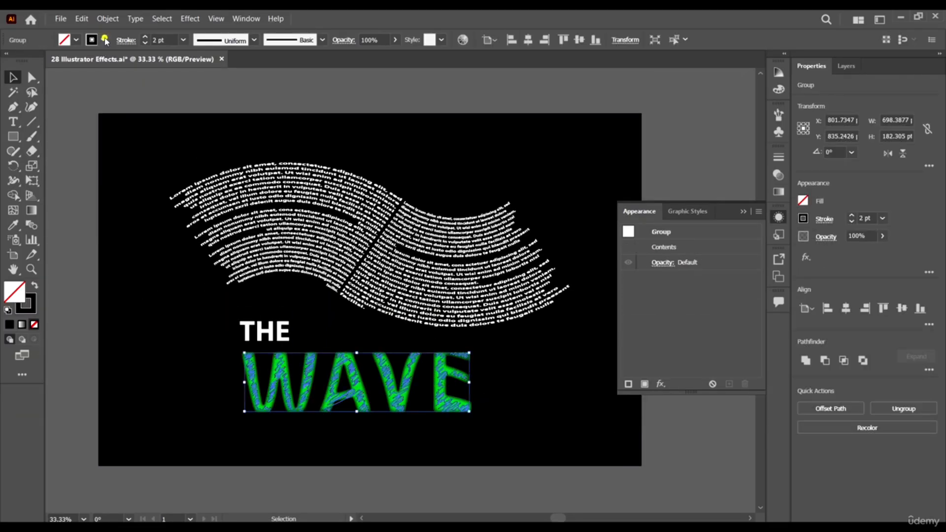
pyautogui.click(103, 39)
pyautogui.click(25, 62)
pyautogui.click(60, 175)
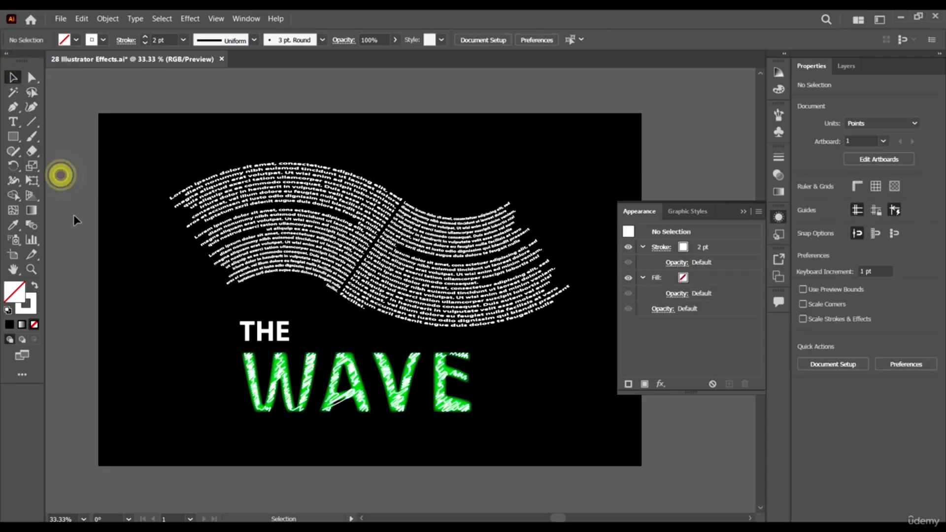
# Reduce the stroke weight of the white "WAVE" scribble lines to 1 pt.
pyautogui.click(400, 392)
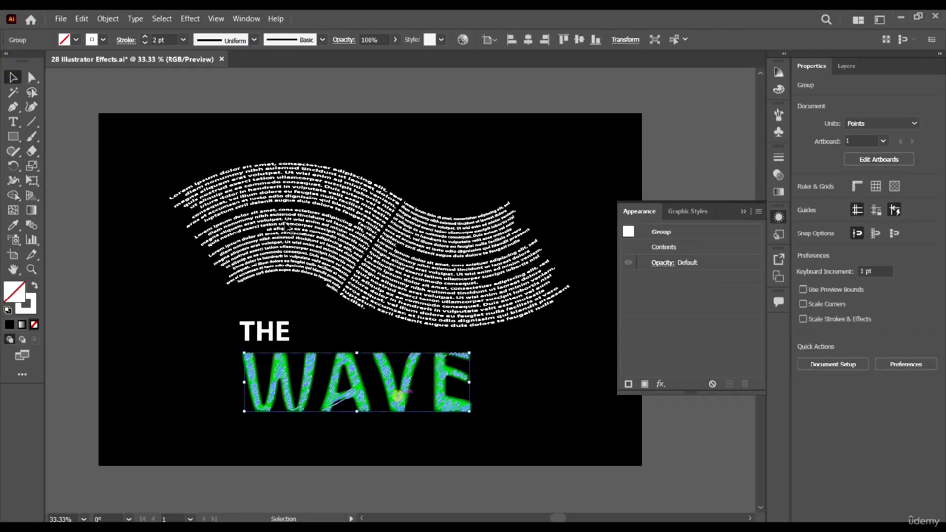
pyautogui.click(182, 40)
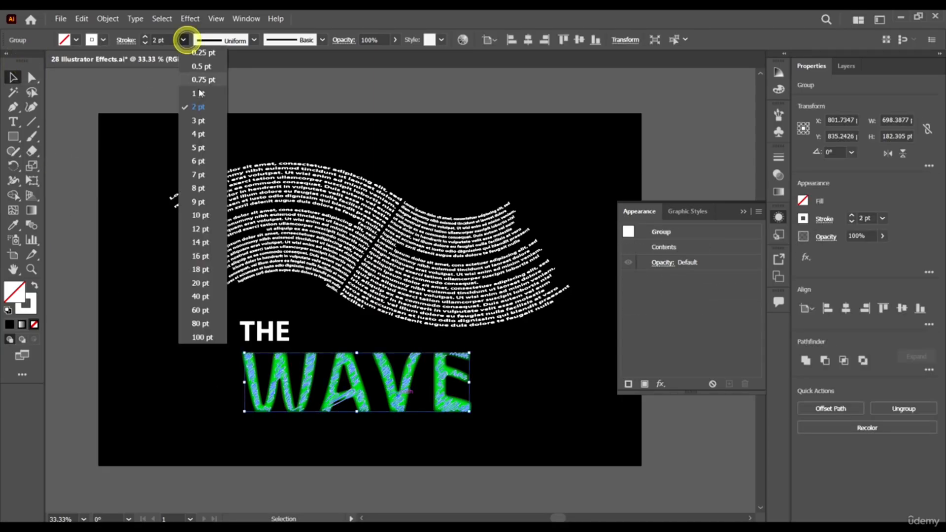
pyautogui.click(196, 94)
pyautogui.click(468, 414)
pyautogui.hotkey('ctrl', '=')
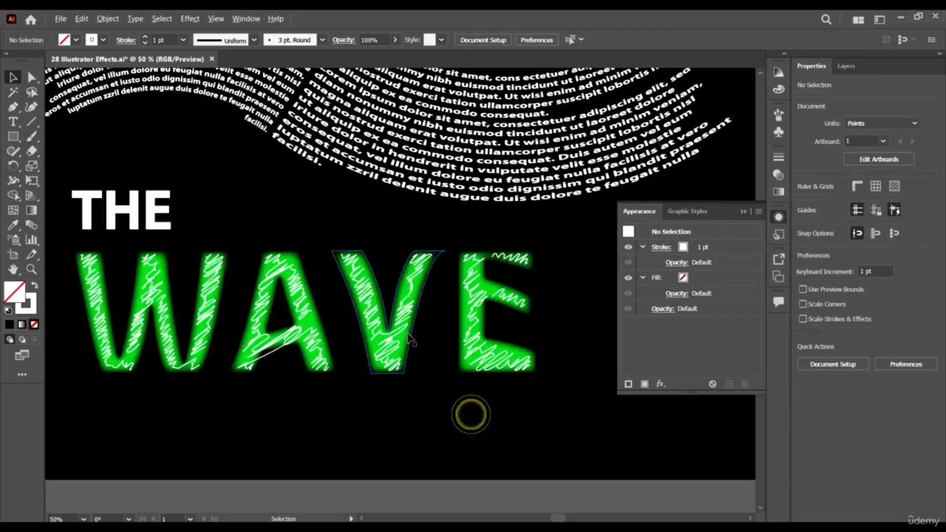
# Examine the scribbled "WAVE" title up close and together with the warped text on the whole artboard.
pyautogui.scroll(-2, 530, 418)
pyautogui.scroll(1, 533, 409)
pyautogui.scroll(1, 587, 438)
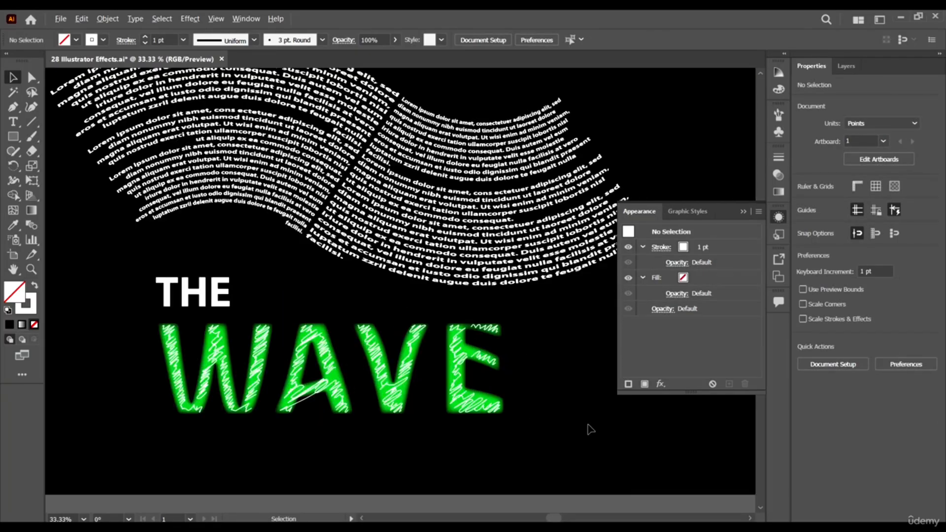
pyautogui.scroll(-1, 519, 389)
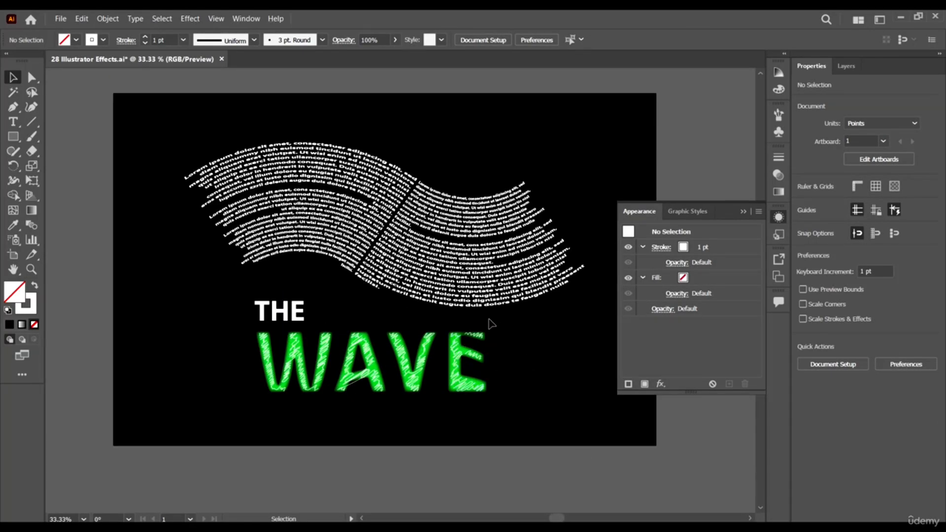
pyautogui.scroll(1, 458, 401)
pyautogui.scroll(-2, 494, 323)
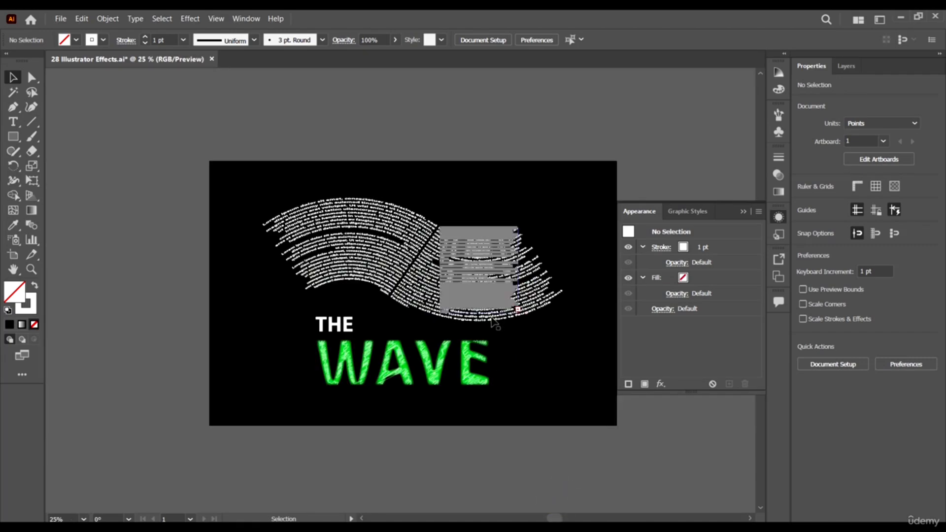
pyautogui.scroll(1, 492, 319)
pyautogui.hscroll(1, 602, 394)
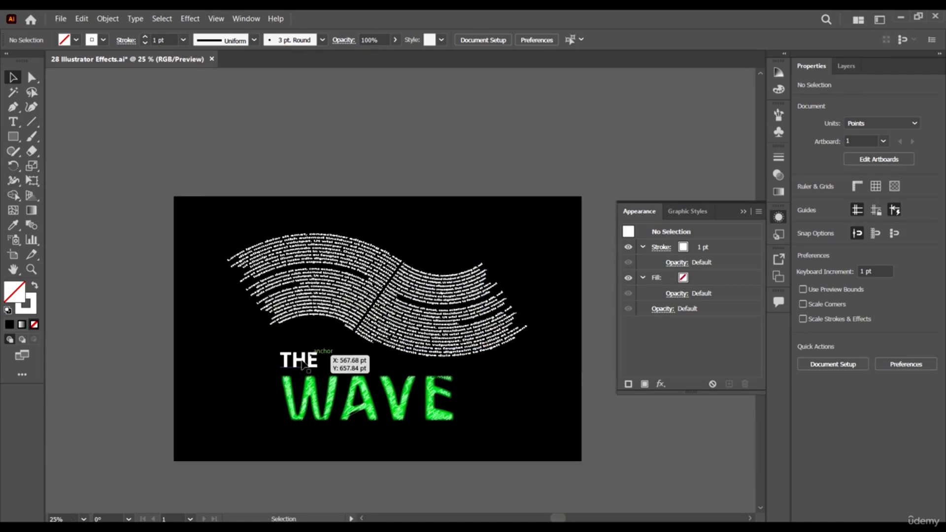
pyautogui.scroll(-1, 525, 224)
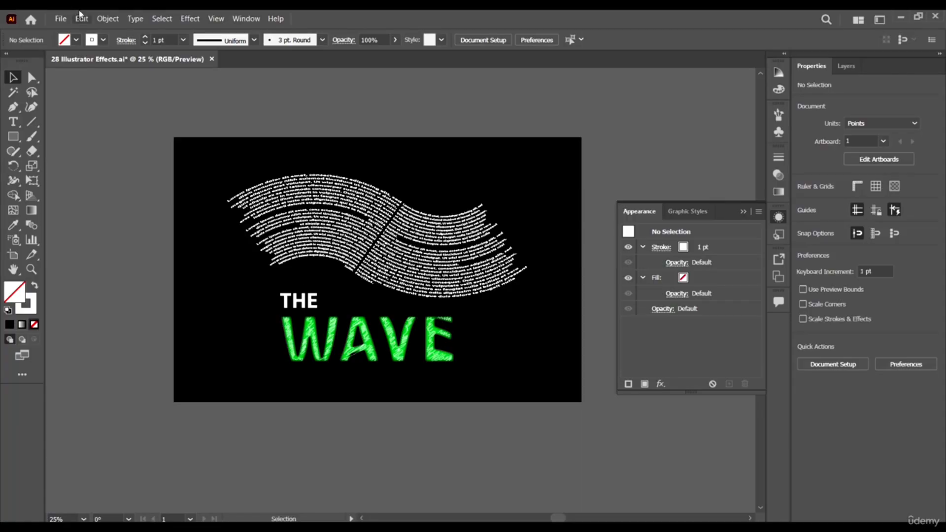
pyautogui.click(198, 19)
pyautogui.moveTo(261, 201)
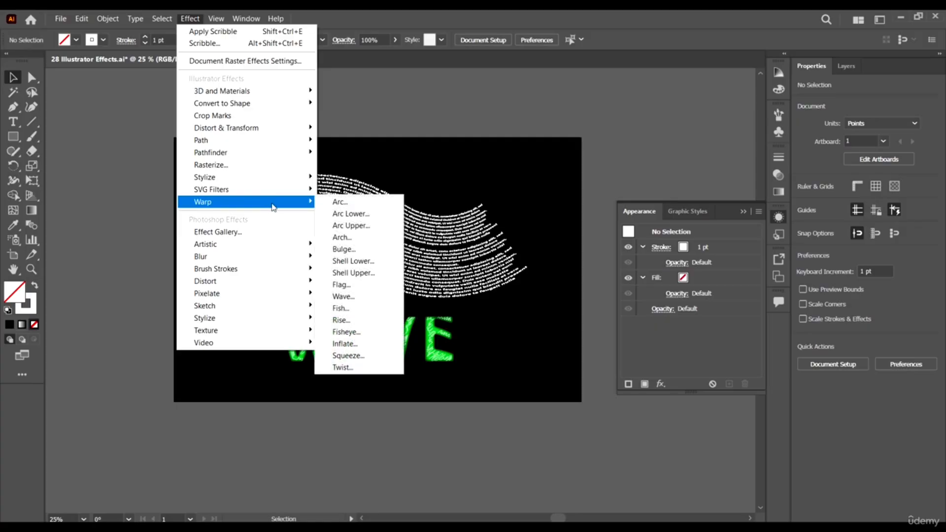
pyautogui.click(559, 12)
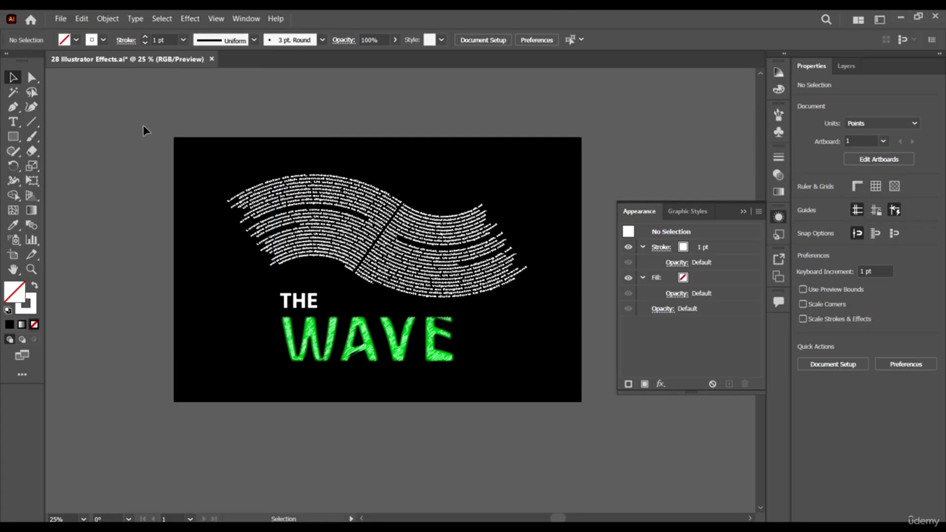
pyautogui.click(13, 121)
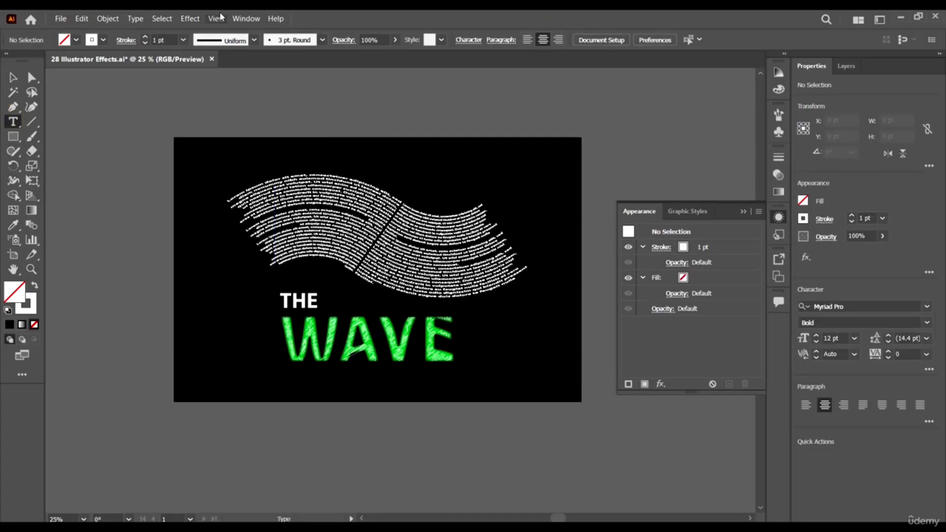
pyautogui.click(191, 18)
pyautogui.click(243, 202)
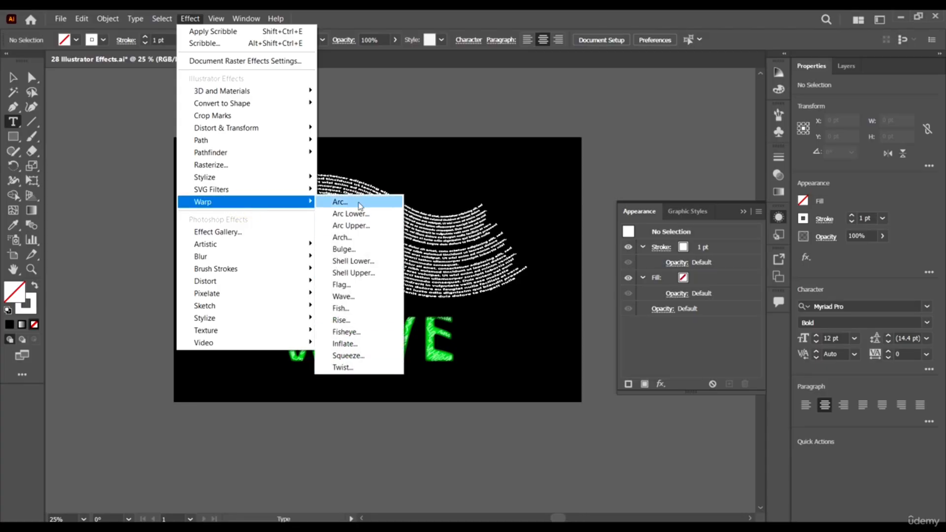
pyautogui.click(34, 112)
pyautogui.click(13, 77)
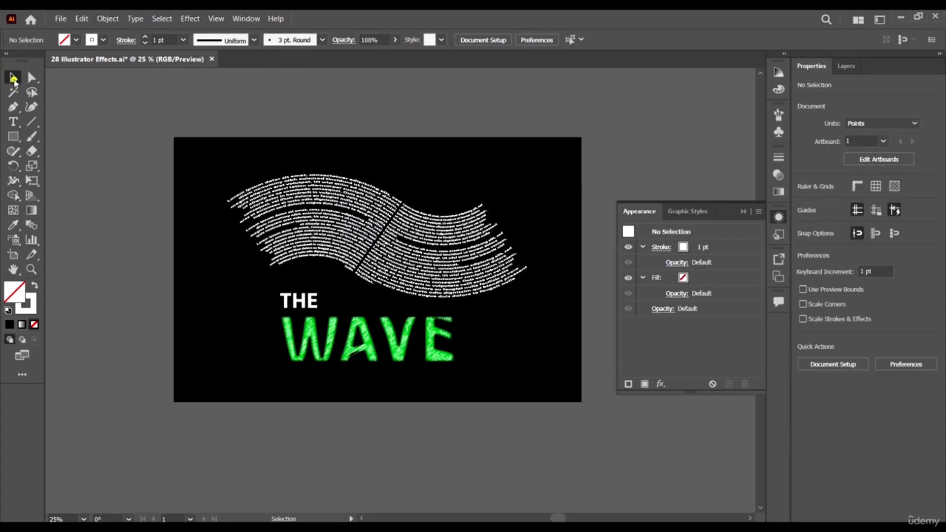
# Try an Arc warp with a 79% horizontal bend on "THE" and view the other warp styles.
pyautogui.click(283, 299)
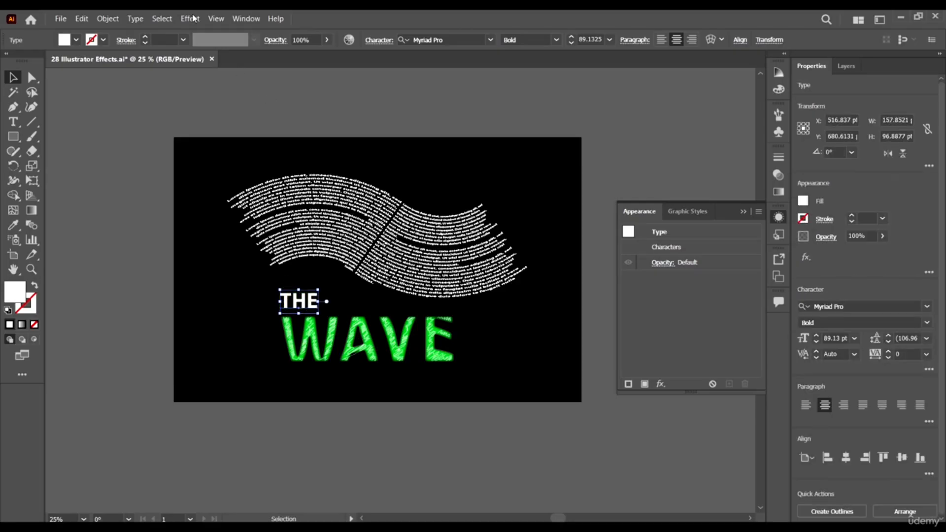
pyautogui.click(190, 18)
pyautogui.moveTo(271, 201)
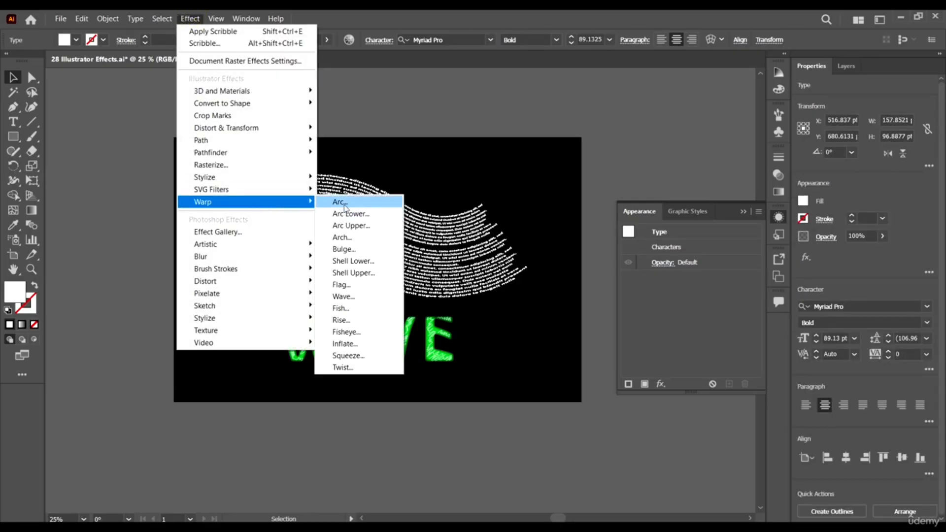
pyautogui.click(343, 202)
pyautogui.click(788, 105)
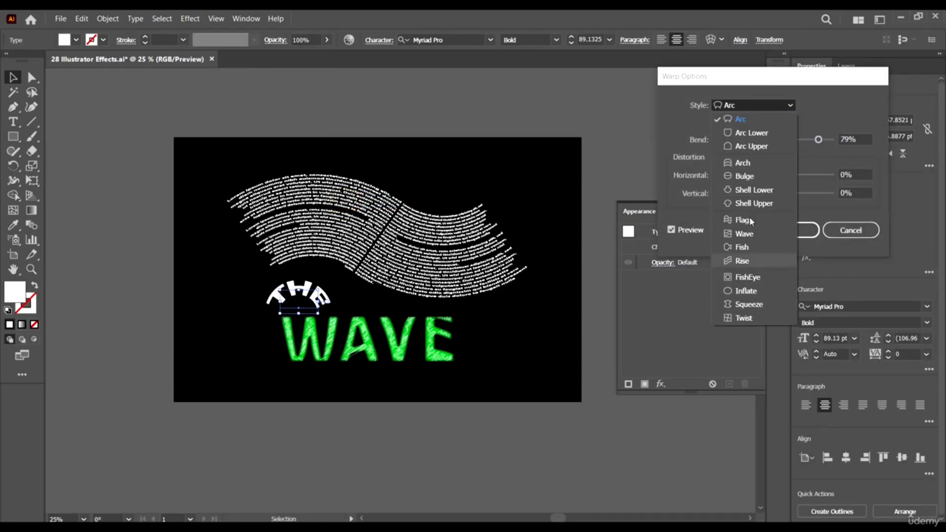
pyautogui.click(863, 235)
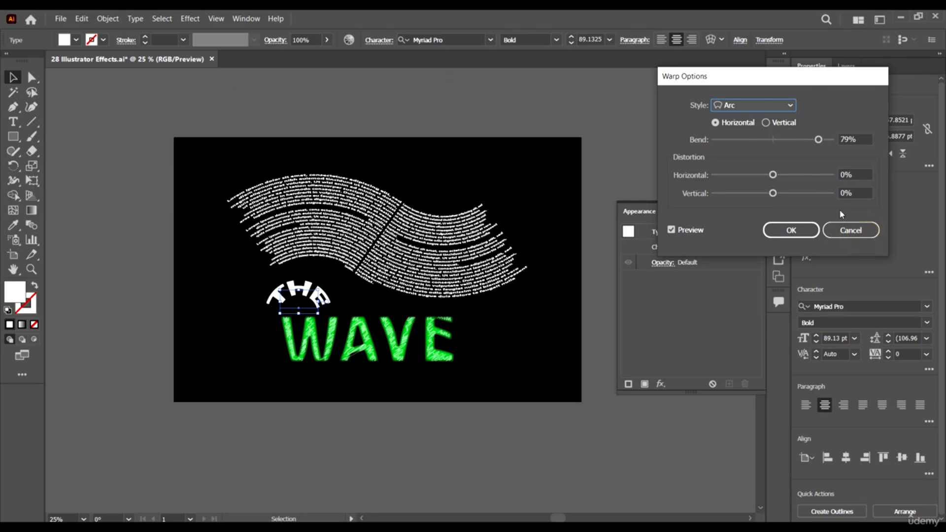
pyautogui.click(851, 230)
pyautogui.click(190, 19)
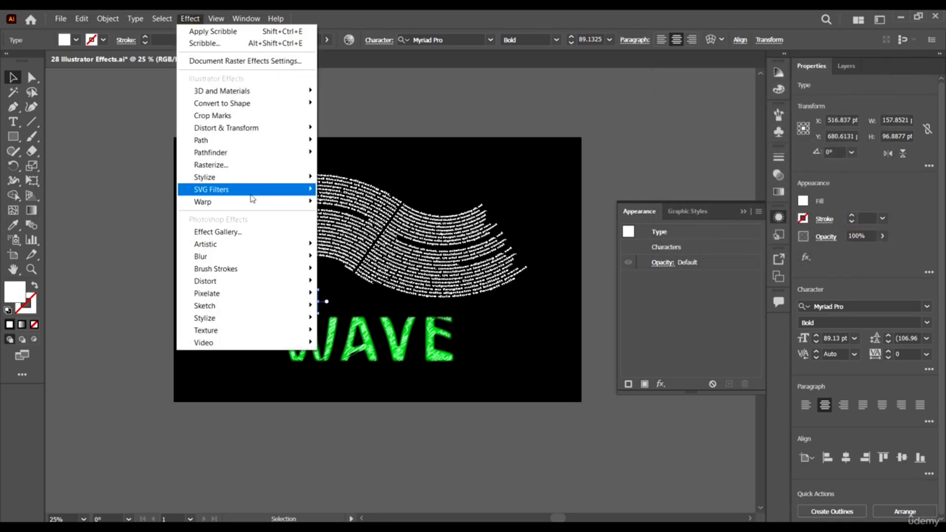
pyautogui.moveTo(261, 202)
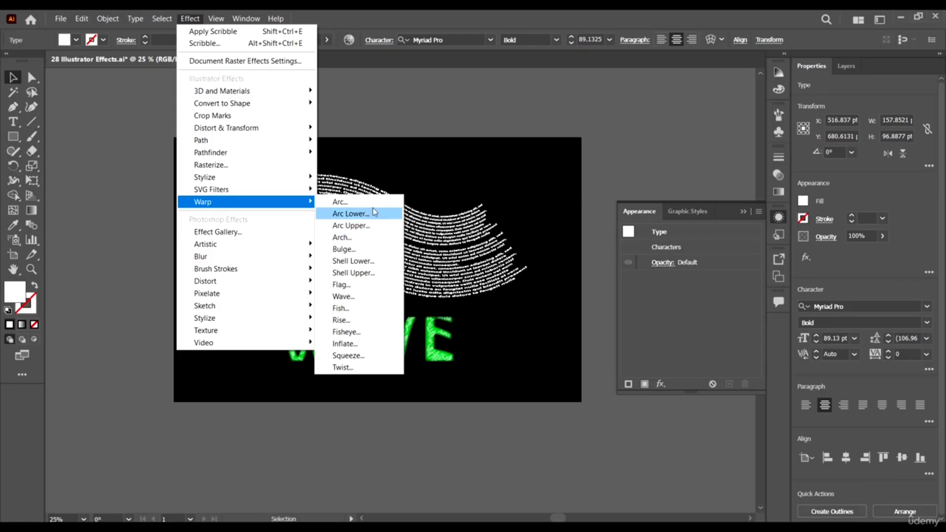
pyautogui.click(405, 14)
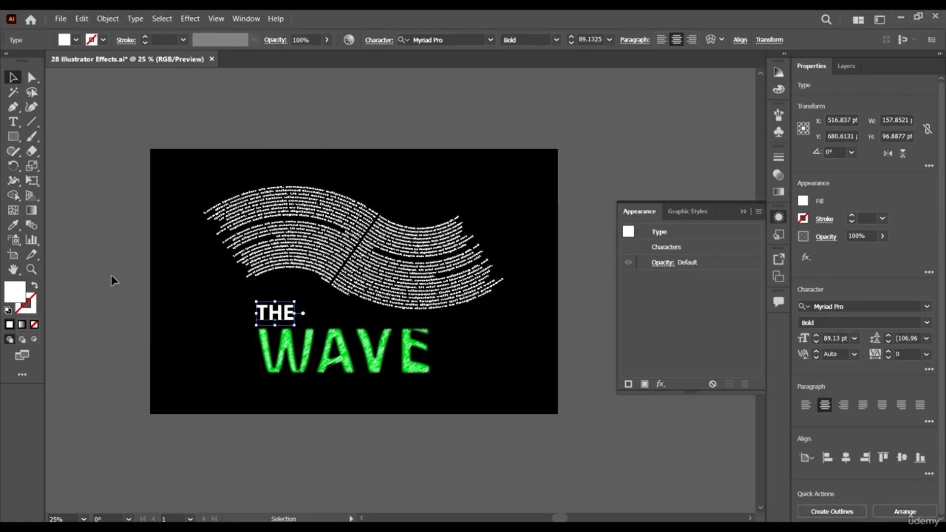